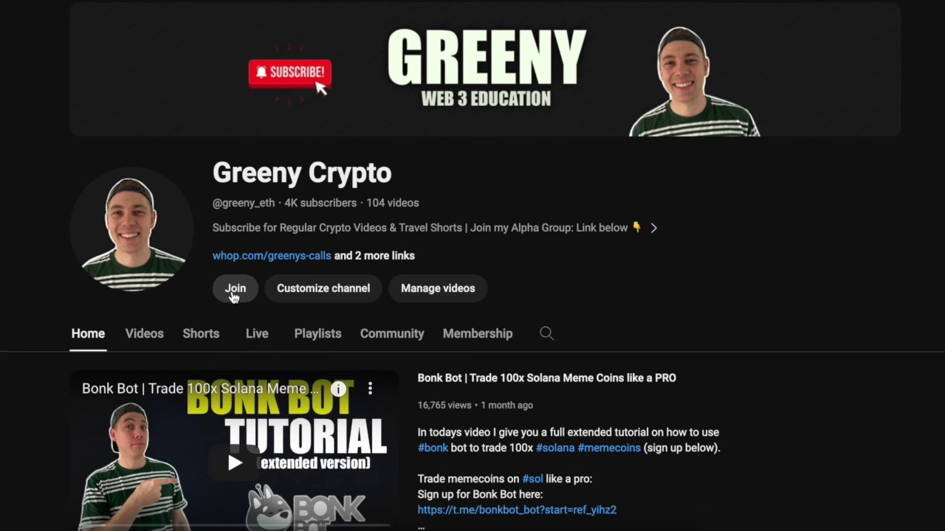
Open the Greeny Crypto channel's Join membership options
left_click(234, 293)
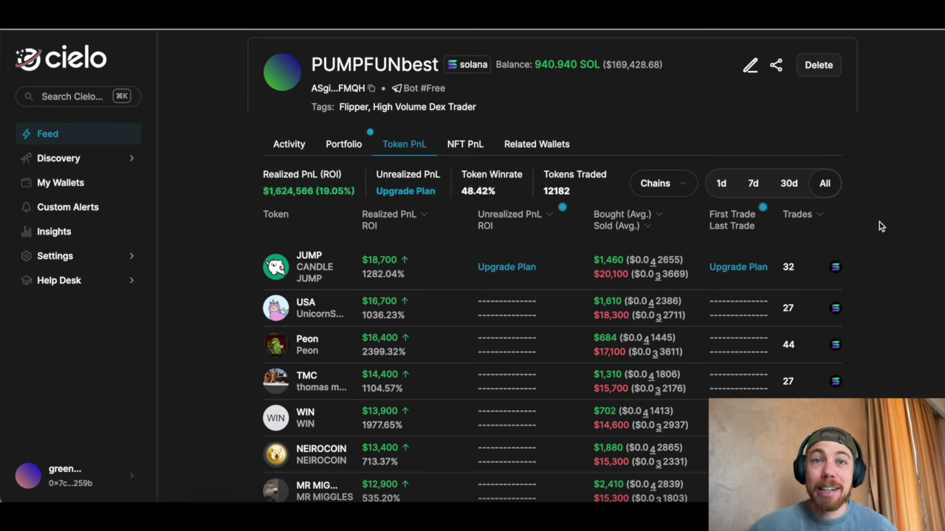
scroll(879, 230, "down", 1)
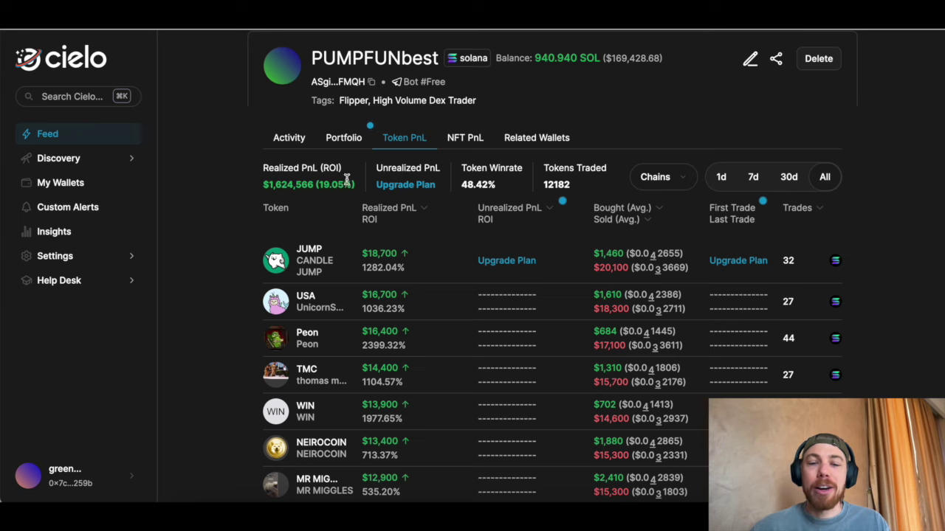
left_click_drag(265, 184, 357, 185)
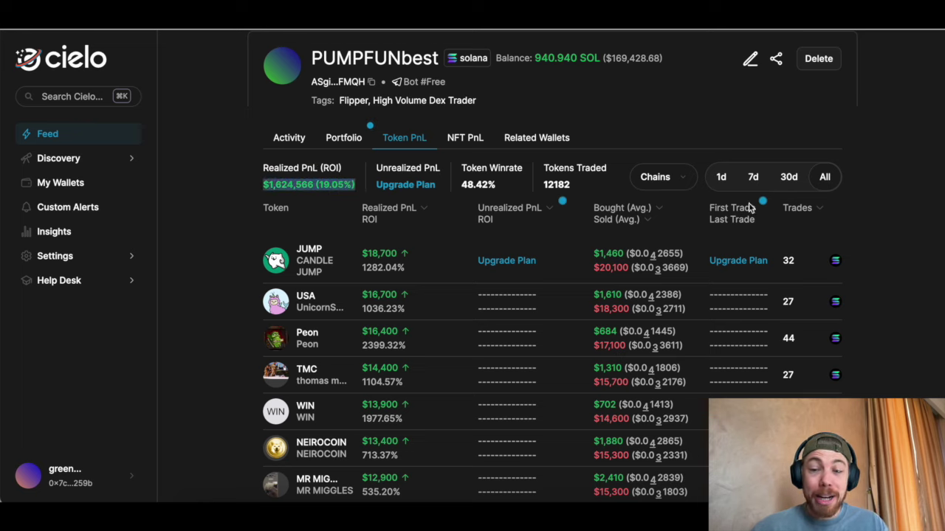
scroll(879, 192, "down", 1)
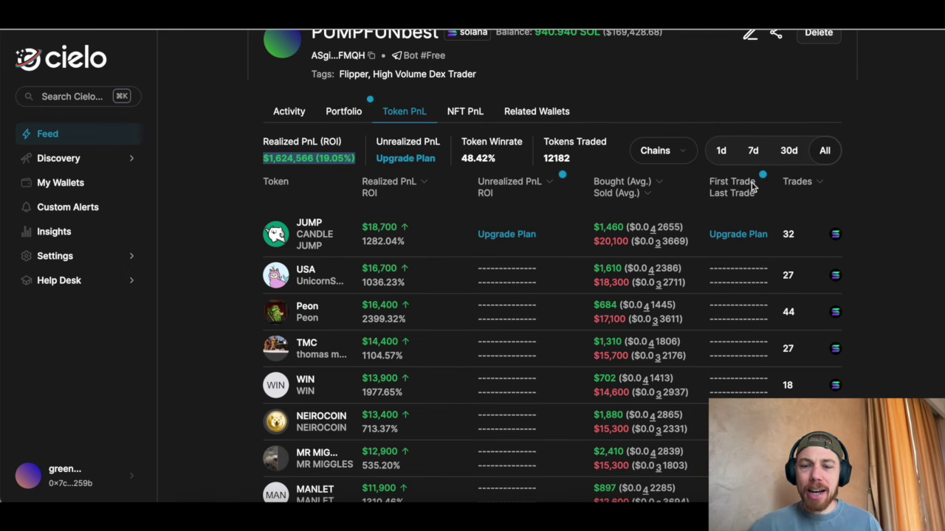
scroll(812, 147, "up", 1)
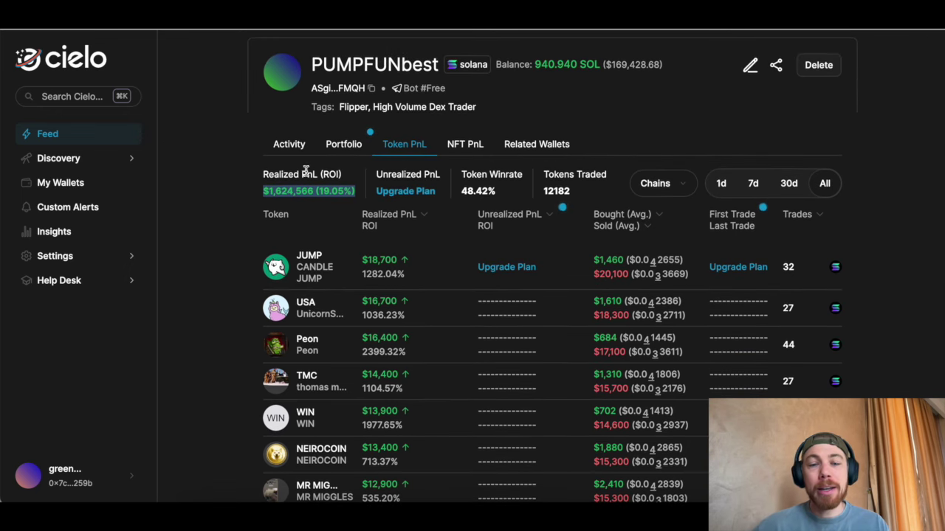
scroll(735, 235, "down", 1)
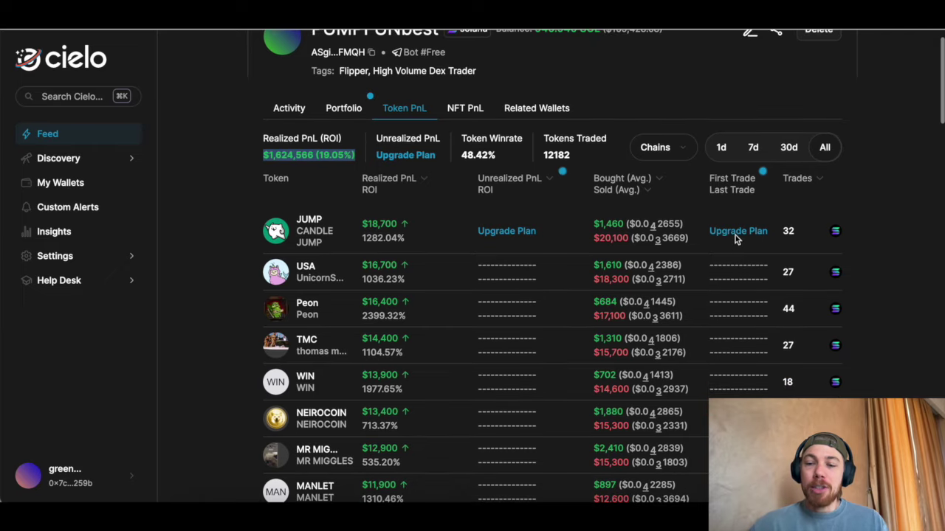
scroll(882, 211, "up", 1)
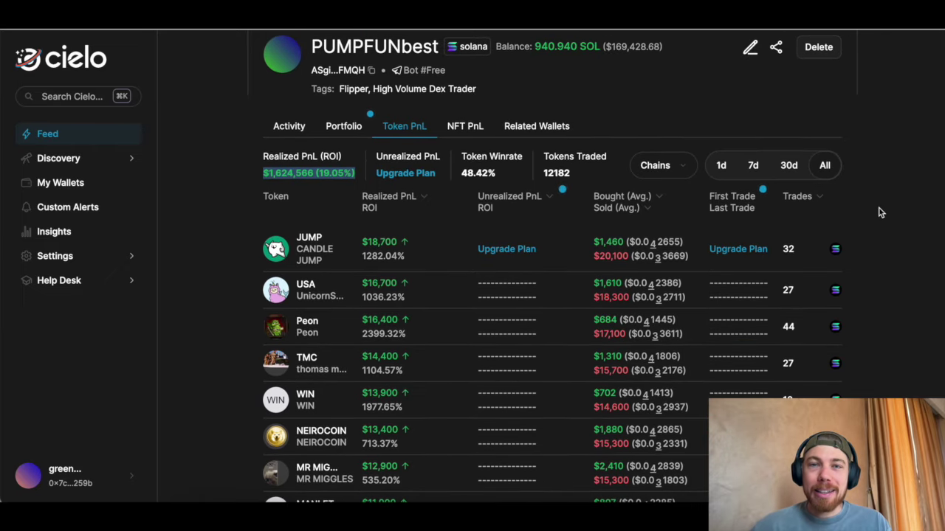
scroll(879, 211, "down", 1)
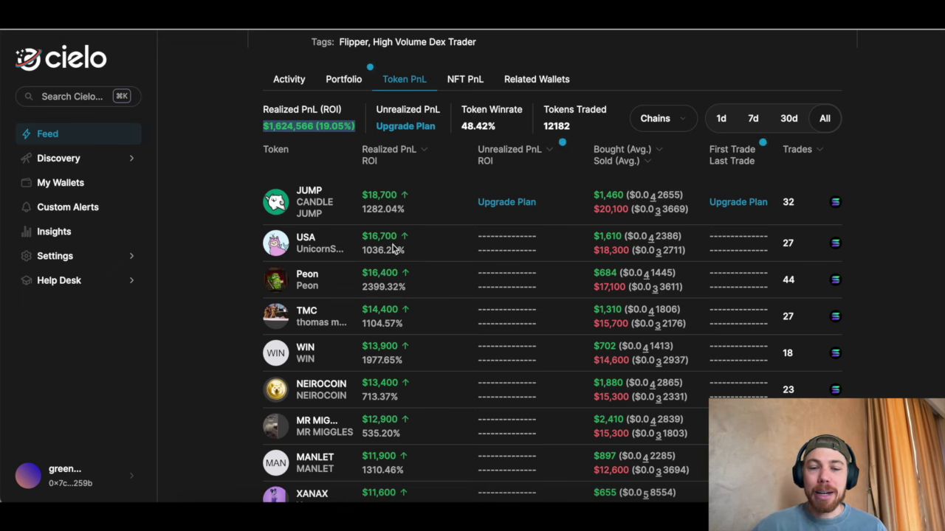
scroll(393, 249, "down", 2)
scroll(405, 421, "down", 2)
scroll(389, 440, "down", 2)
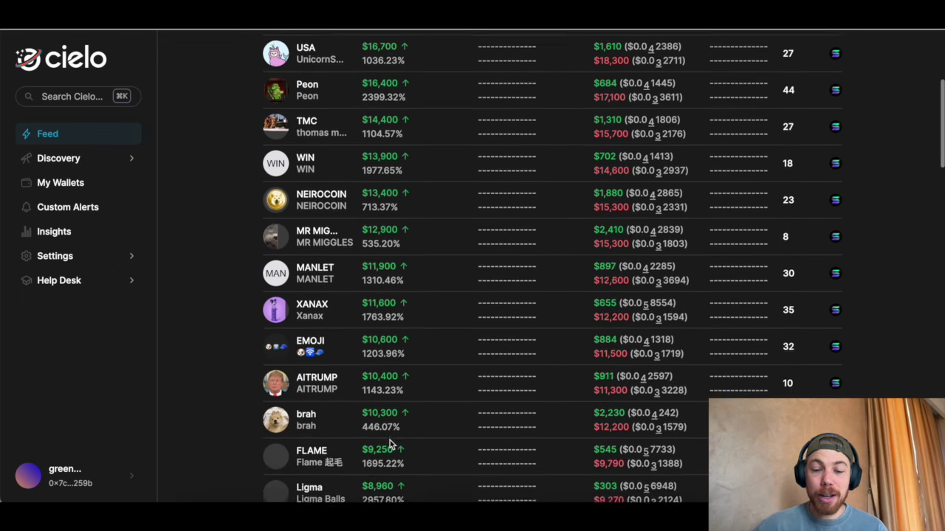
scroll(389, 441, "down", 1)
scroll(388, 413, "down", 1)
scroll(399, 339, "up", 2)
scroll(397, 309, "up", 2)
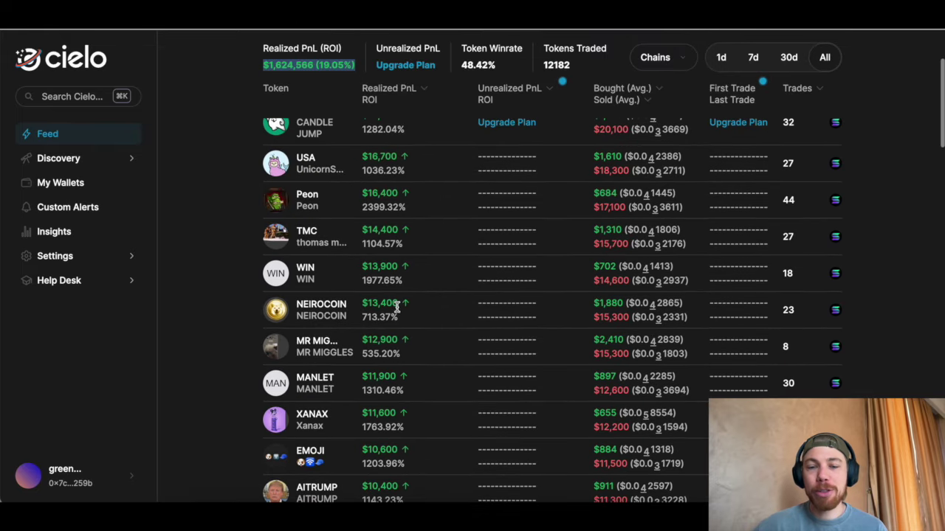
scroll(396, 309, "up", 1)
scroll(396, 308, "up", 1)
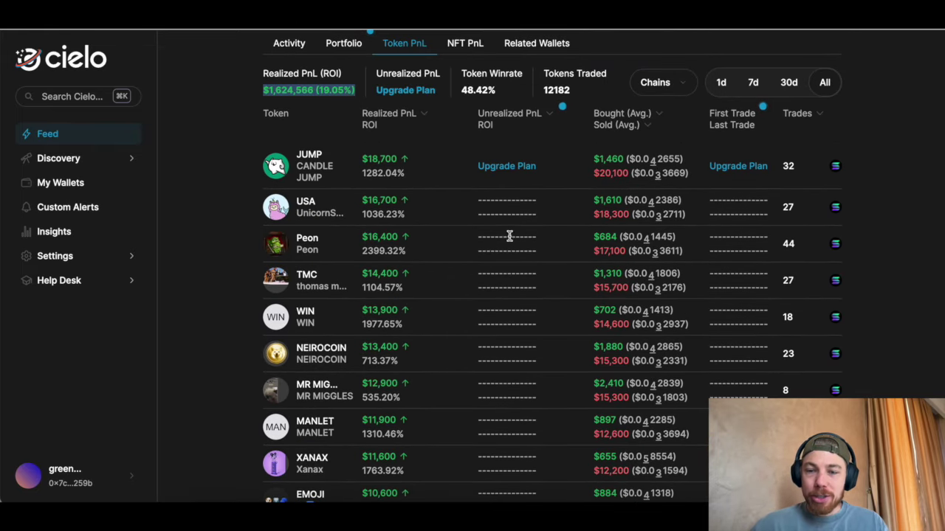
scroll(611, 211, "up", 1)
scroll(628, 209, "up", 1)
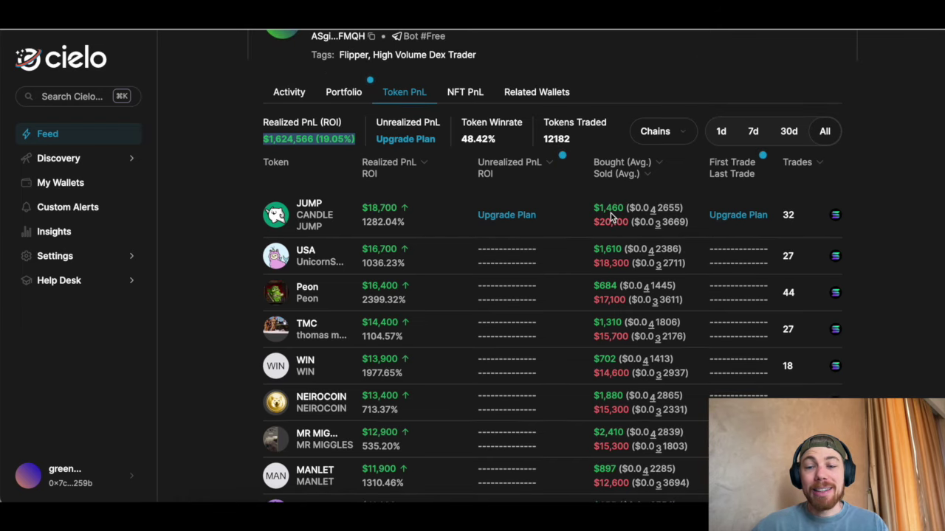
left_click_drag(595, 209, 628, 208)
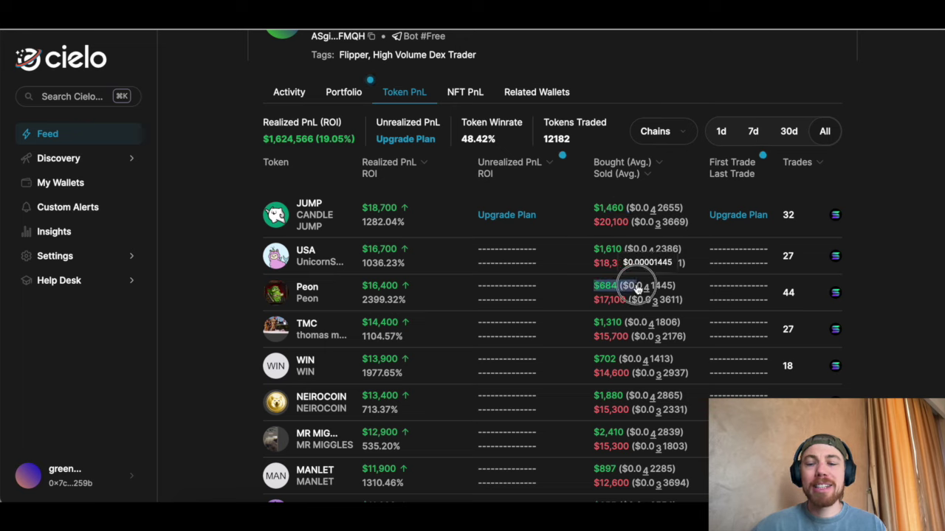
left_click_drag(597, 286, 634, 288)
left_click(602, 206)
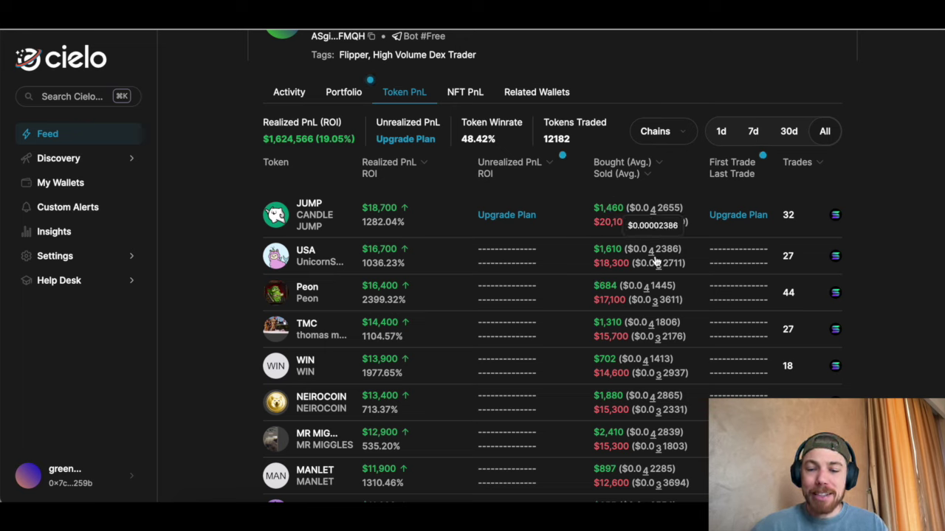
left_click(610, 432)
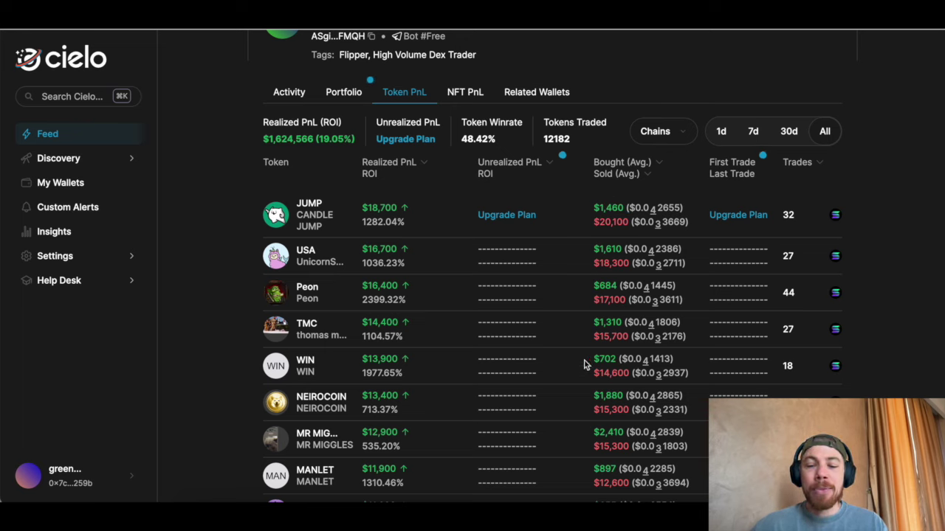
scroll(602, 325, "down", 1)
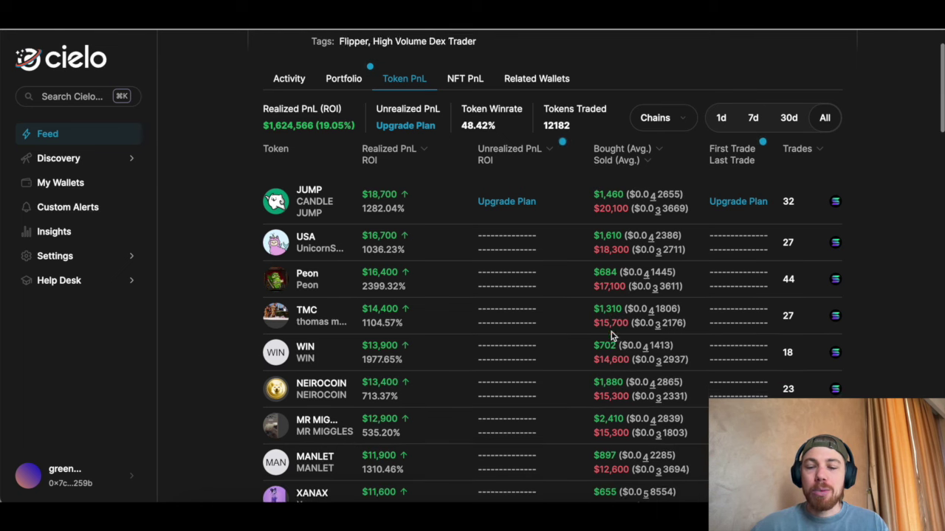
scroll(611, 361, "down", 3)
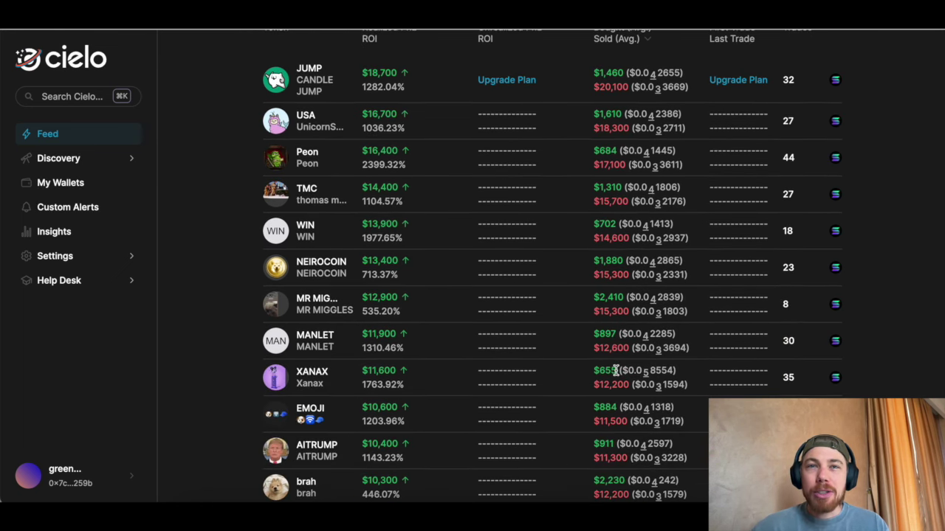
scroll(615, 371, "up", 5)
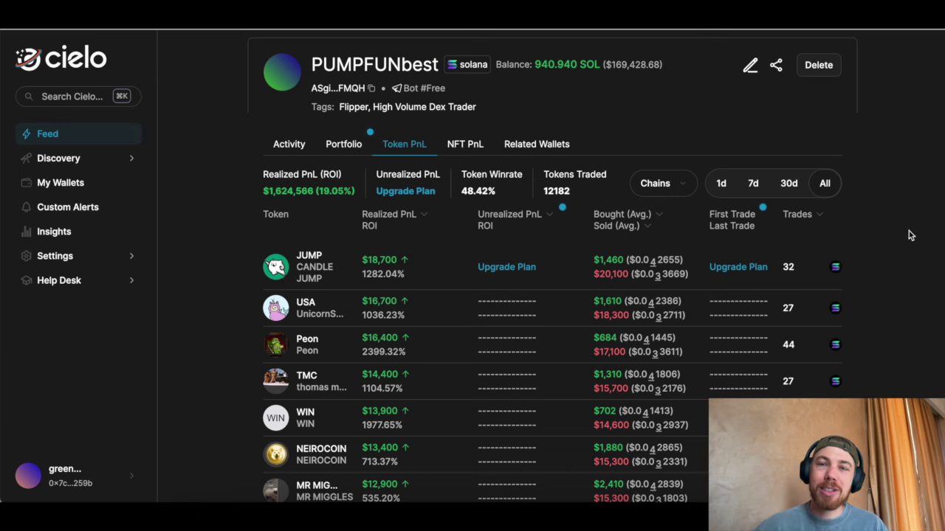
scroll(406, 274, "down", 1)
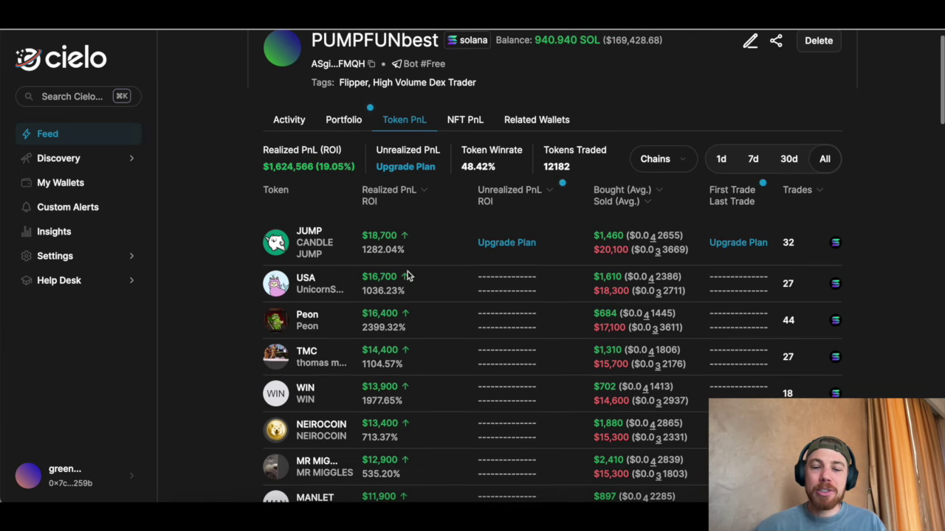
scroll(537, 336, "down", 3)
scroll(536, 336, "down", 5)
scroll(536, 331, "down", 2)
scroll(492, 359, "down", 1)
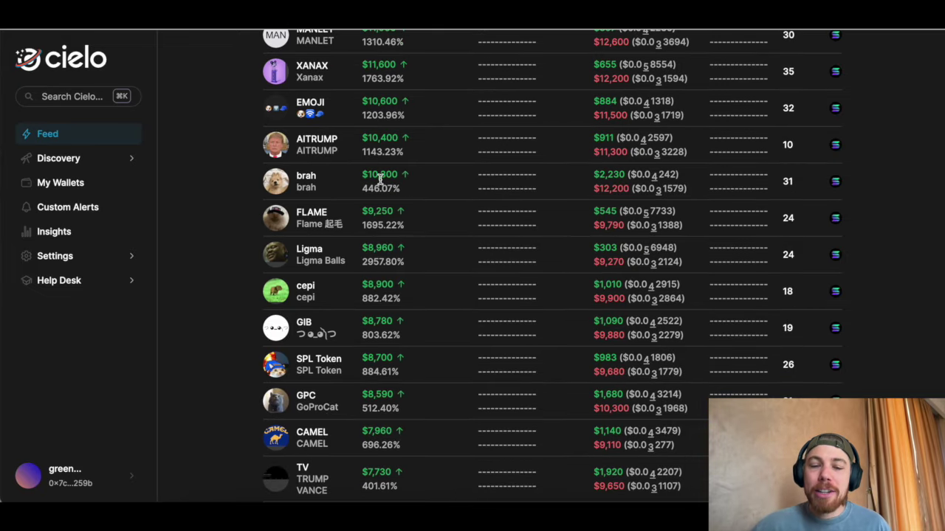
scroll(383, 181, "down", 1)
scroll(387, 183, "down", 5)
scroll(386, 185, "down", 3)
scroll(388, 187, "down", 2)
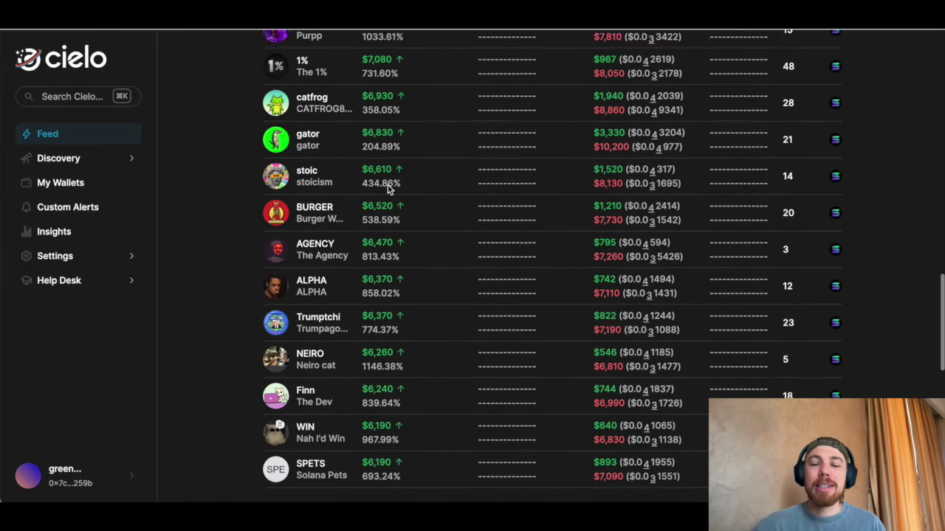
scroll(387, 187, "down", 3)
scroll(391, 185, "down", 2)
scroll(402, 188, "up", 8)
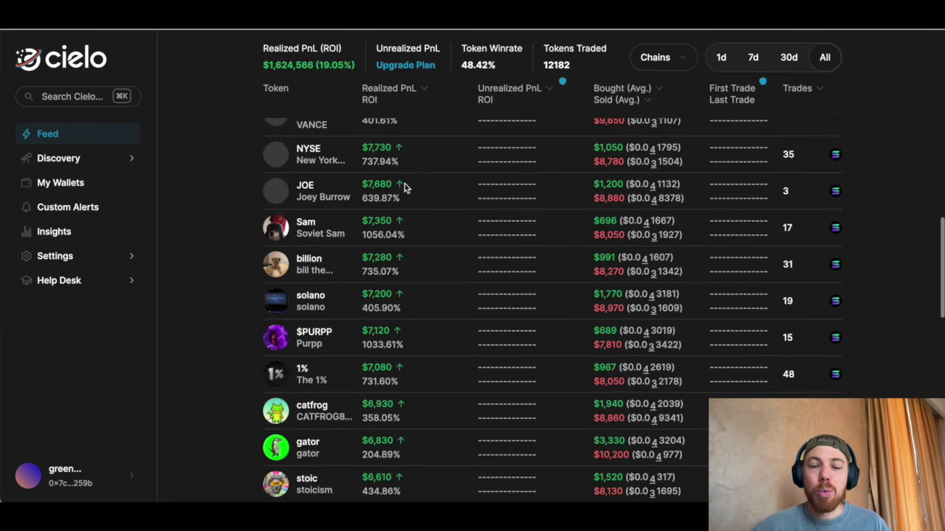
scroll(403, 183, "up", 4)
scroll(400, 174, "up", 5)
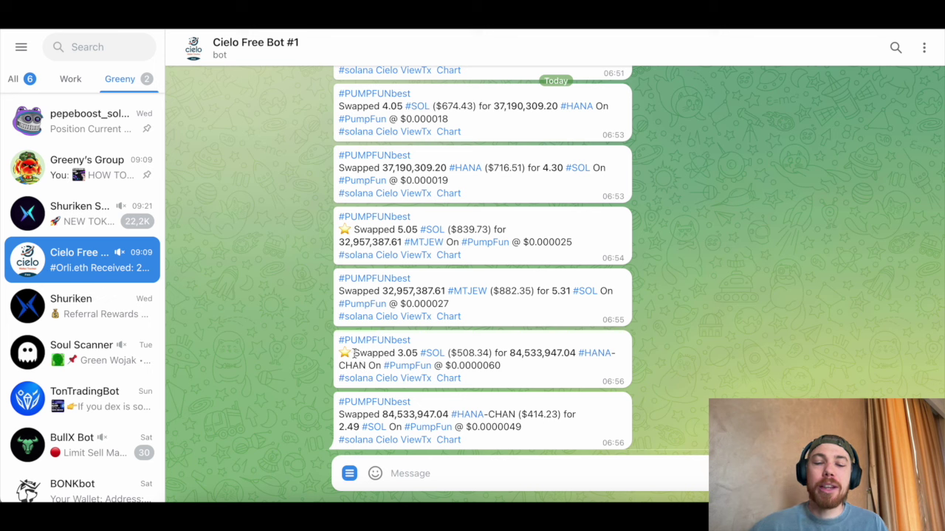
Highlight the 3.05 SOL HANA-CHAN buy amount in the PUMPFUNbest alerts
left_click_drag(354, 353, 432, 354)
left_click(506, 365)
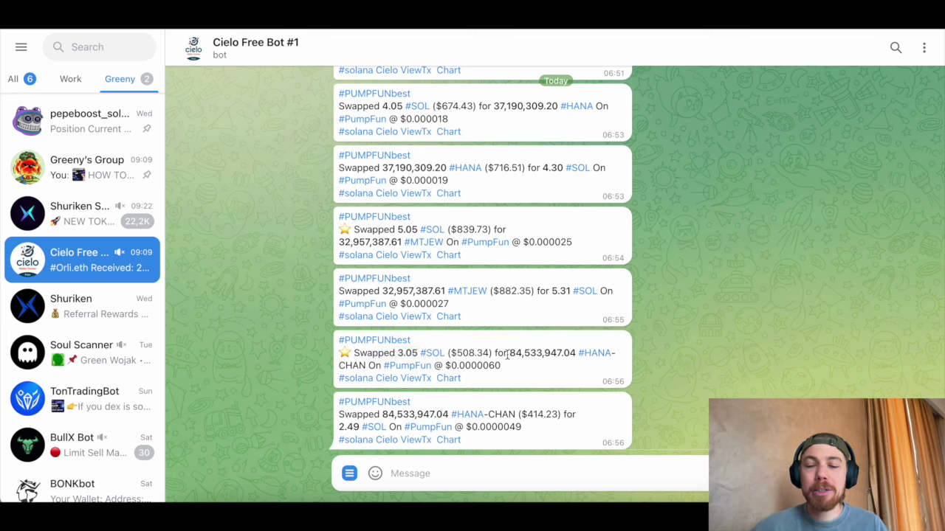
left_click_drag(506, 355, 575, 355)
left_click(500, 352)
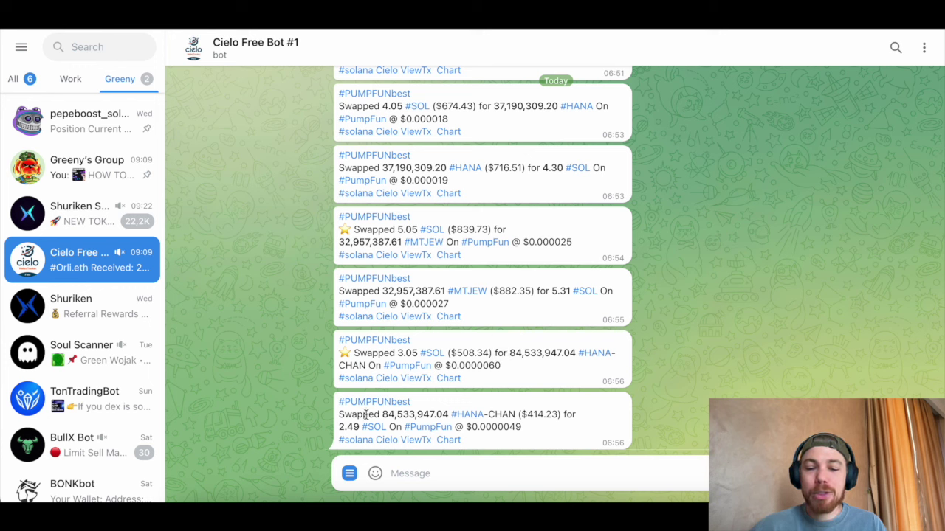
left_click_drag(366, 415, 426, 415)
double_click(345, 426)
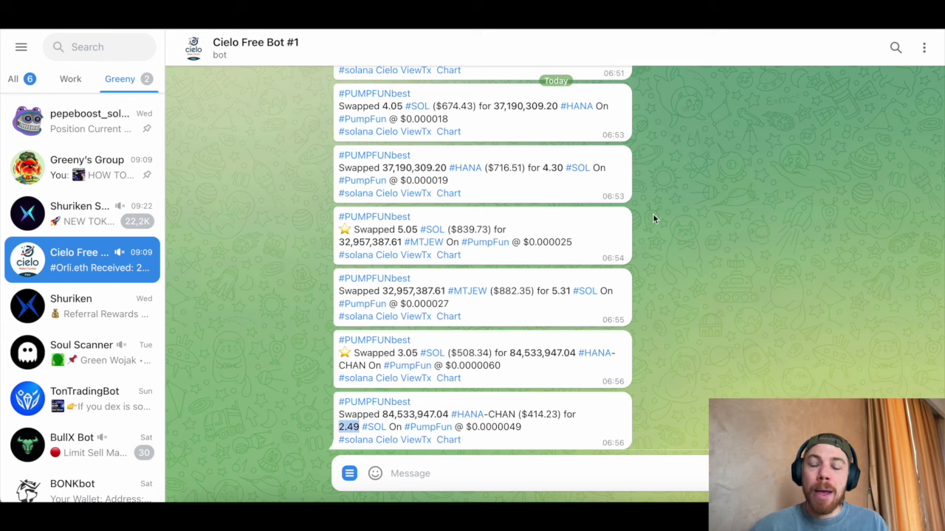
scroll(655, 218, "up", 2)
double_click(629, 234)
scroll(642, 233, "up", 1)
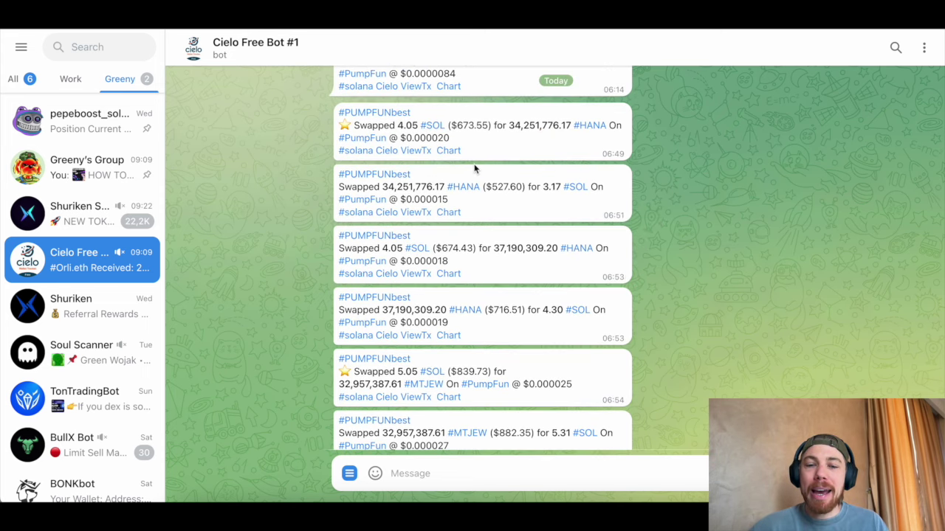
double_click(408, 127)
double_click(549, 187)
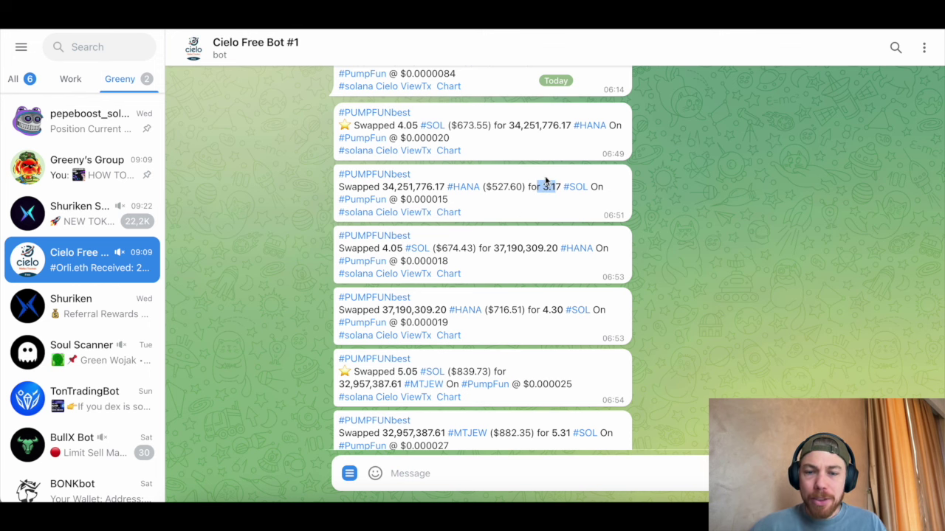
scroll(556, 223, "down", 2)
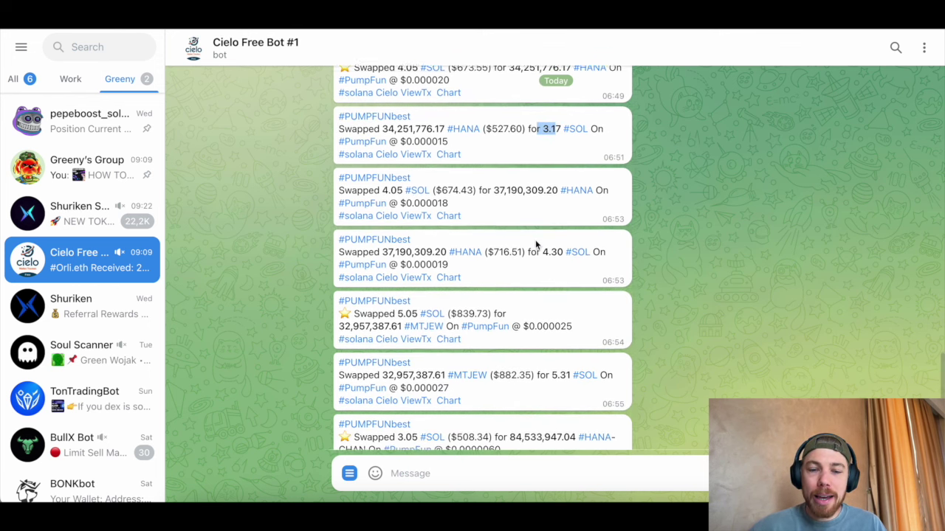
scroll(566, 217, "down", 1)
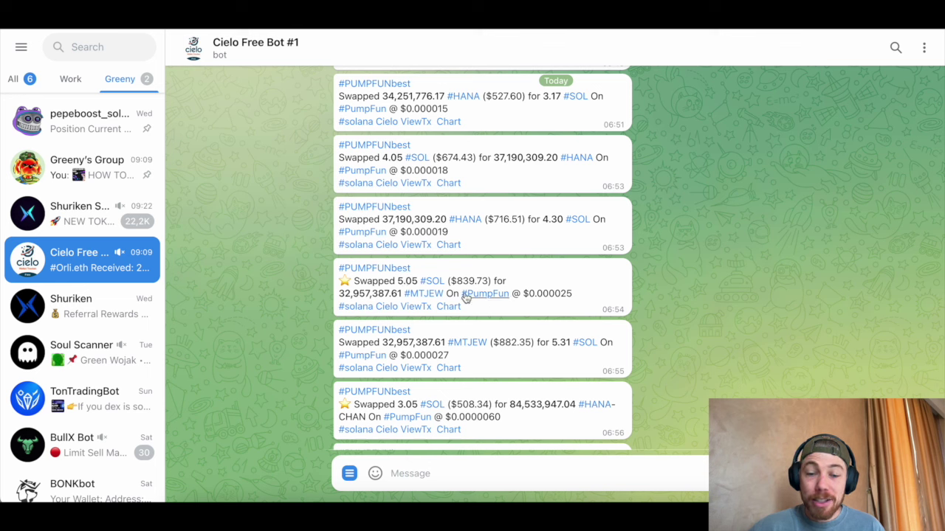
scroll(476, 292, "down", 1)
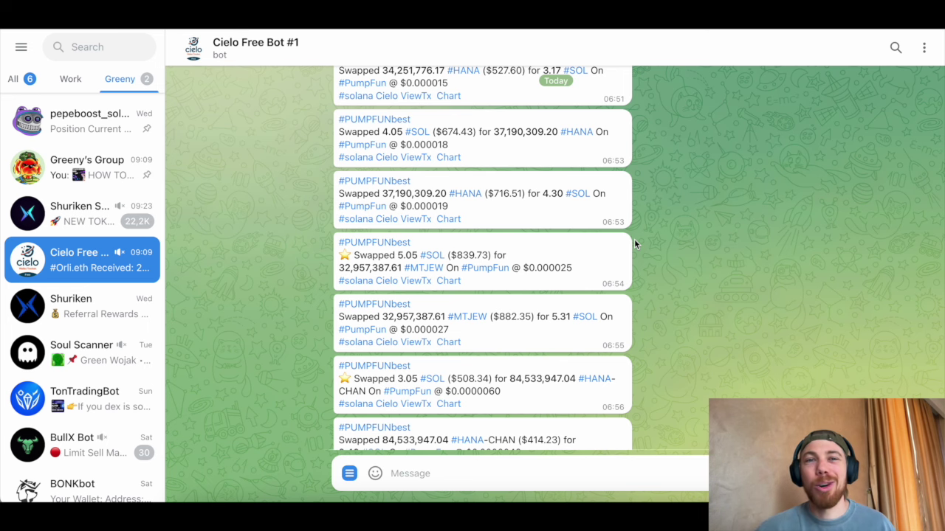
scroll(634, 239, "up", 2)
scroll(639, 204, "up", 3)
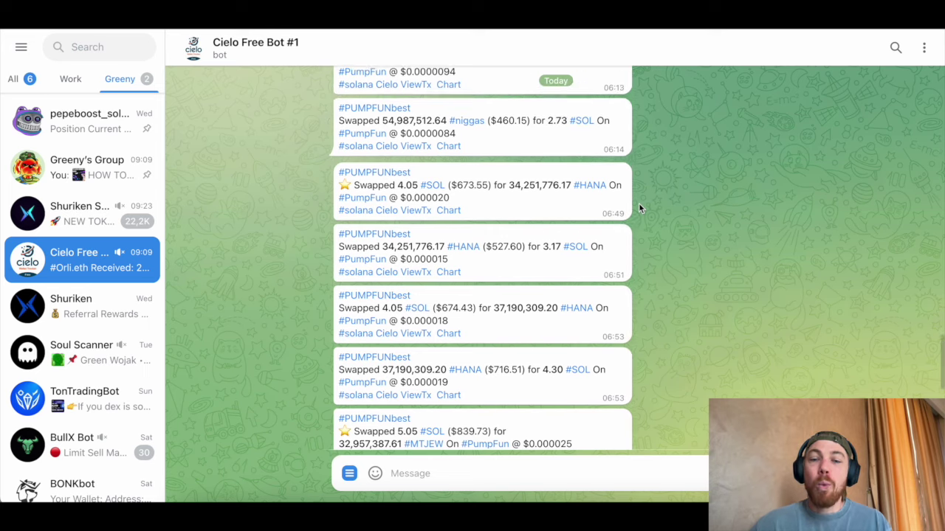
scroll(639, 208, "up", 1)
scroll(577, 237, "up", 1)
scroll(653, 217, "up", 2)
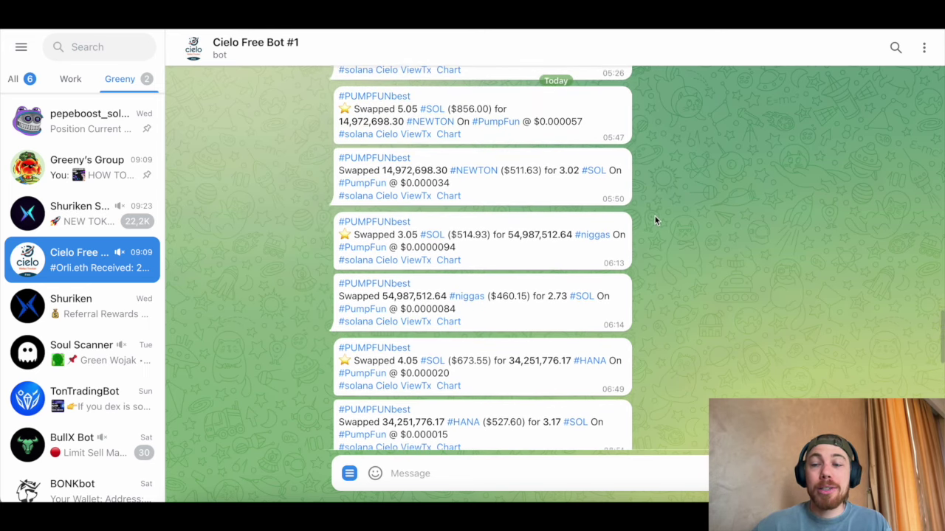
scroll(655, 219, "up", 2)
scroll(649, 222, "up", 1)
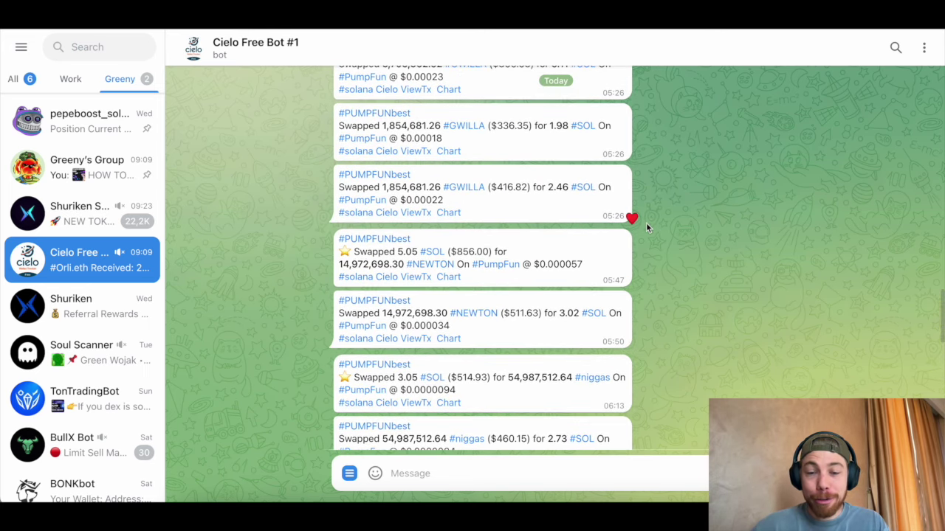
scroll(649, 214, "up", 1)
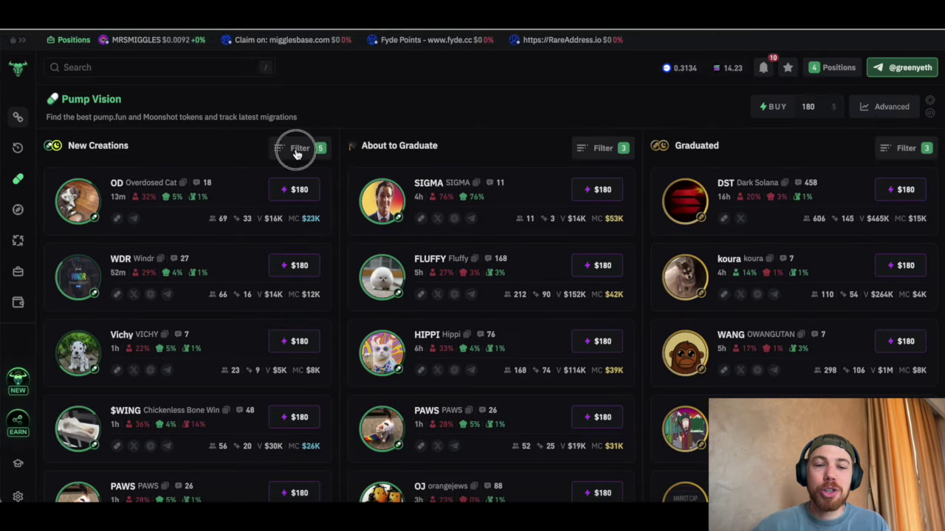
Uncheck 'With at least 1 social', clear Dev holding Max and Holders Min, and close the filter
left_click(295, 148)
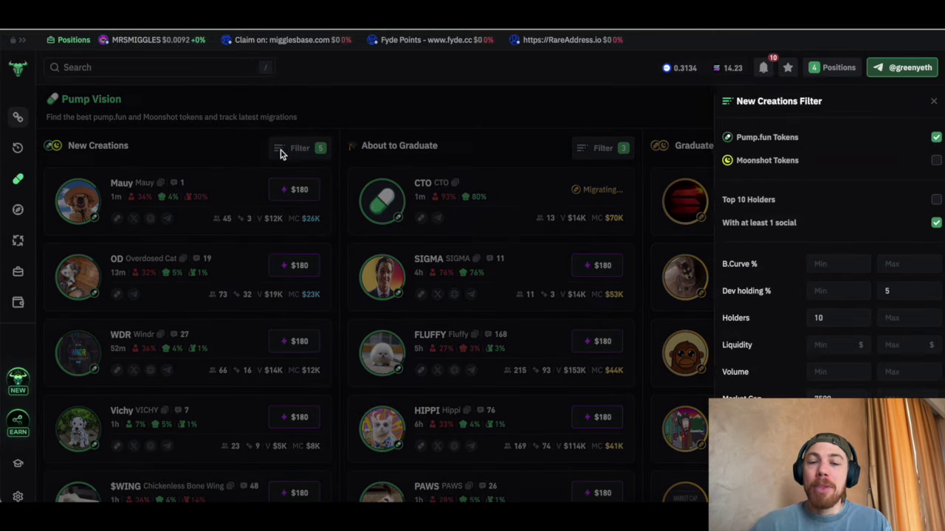
left_click(931, 224)
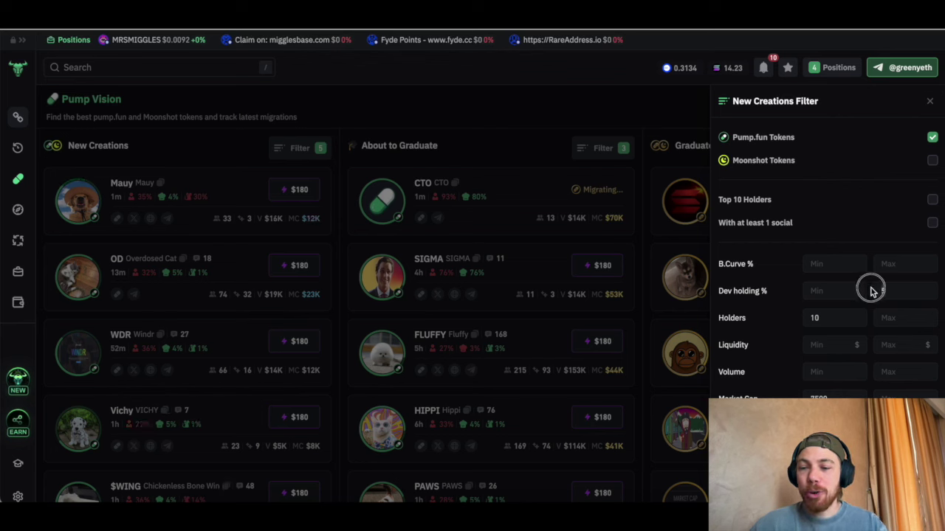
key("BackSpace")
left_click(815, 317)
key("BackSpace")
key("BackSpace")
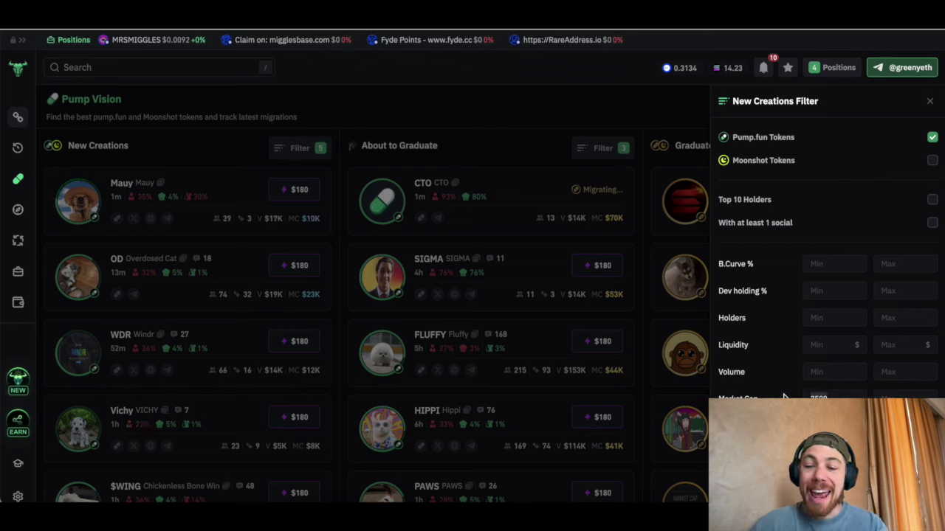
key("Escape")
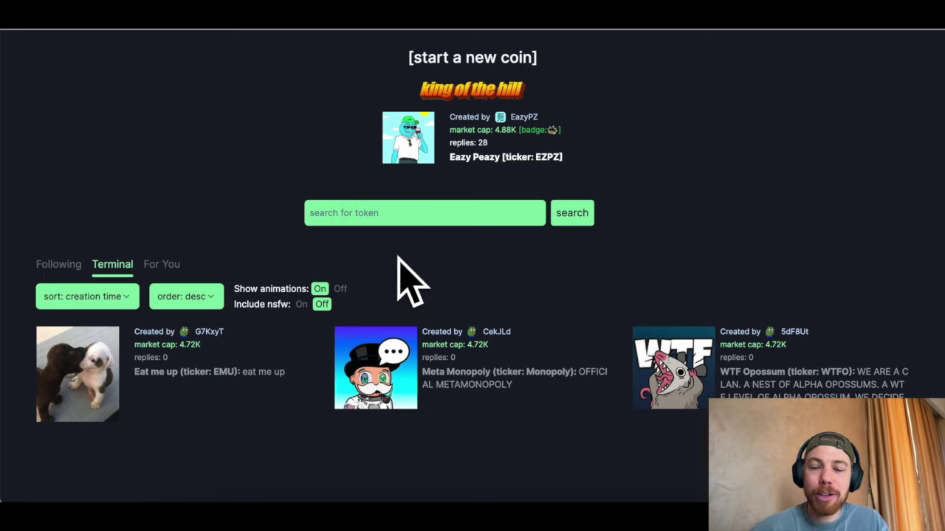
scroll(473, 209, "up", 5)
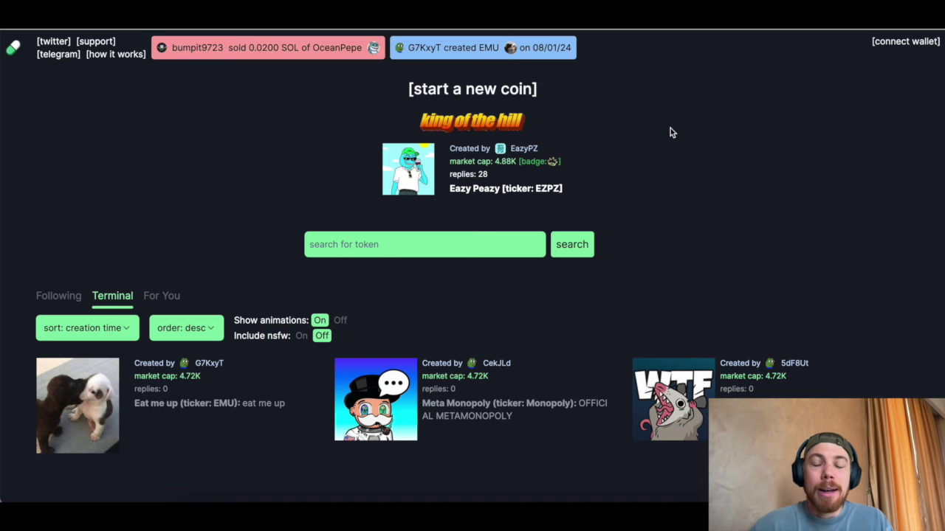
scroll(663, 127, "down", 2)
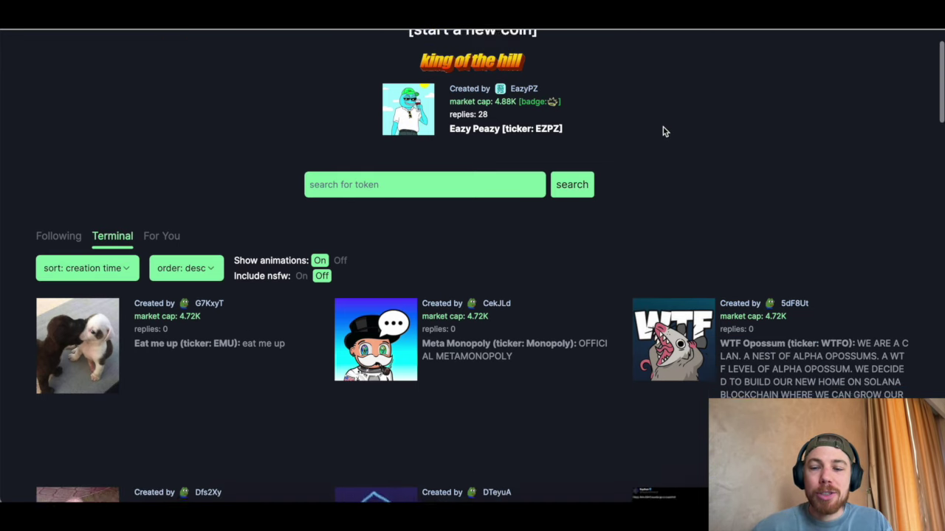
scroll(651, 103, "down", 2)
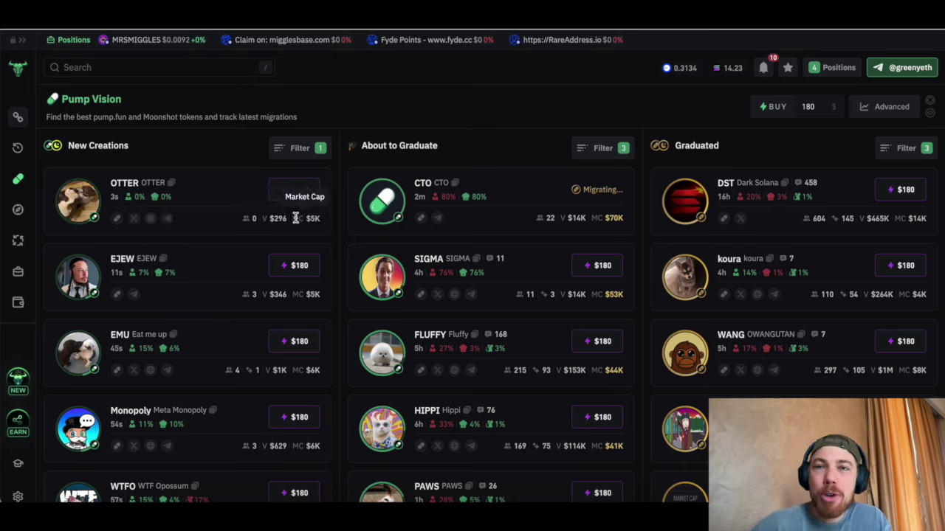
scroll(243, 248, "down", 1)
scroll(255, 310, "down", 2)
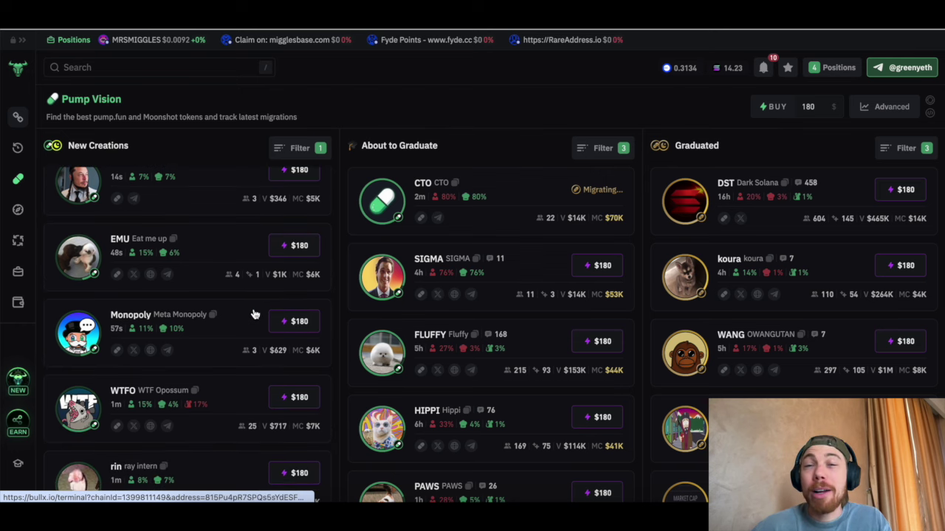
scroll(206, 298, "up", 3)
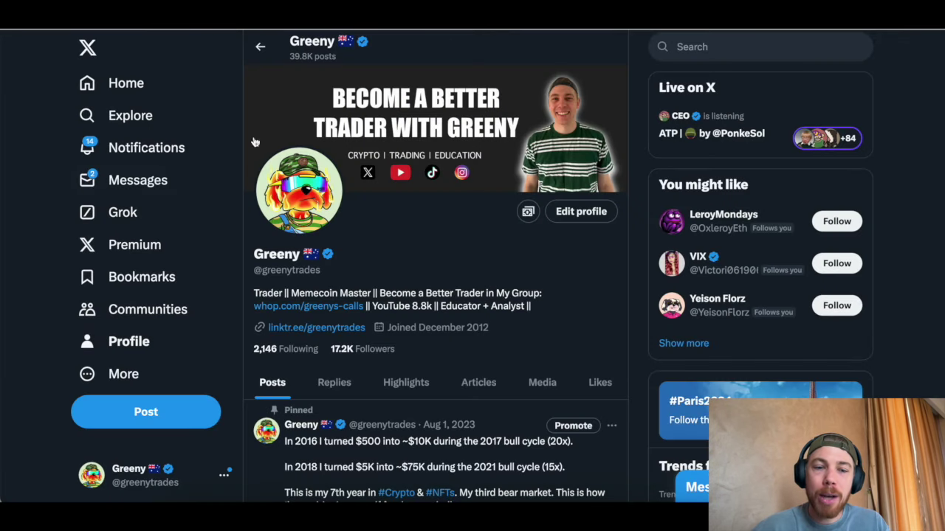
left_click(147, 151)
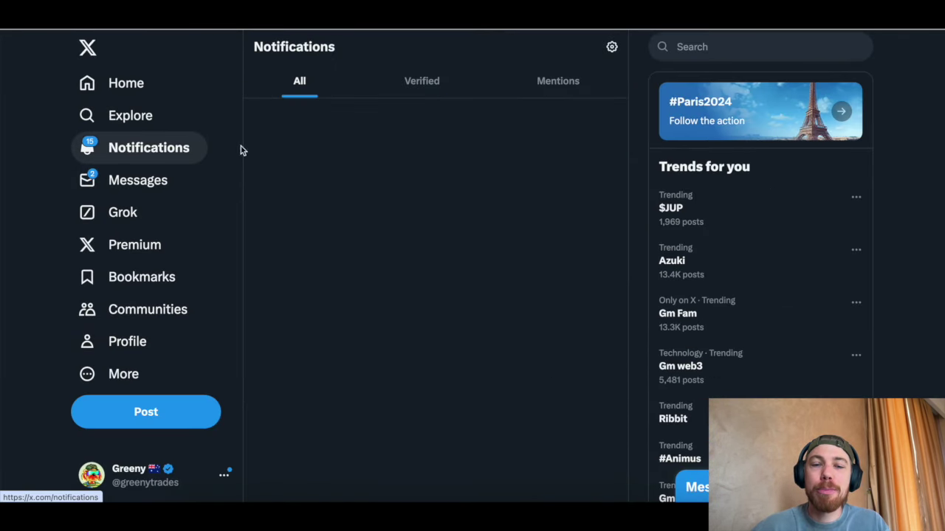
scroll(413, 221, "down", 2)
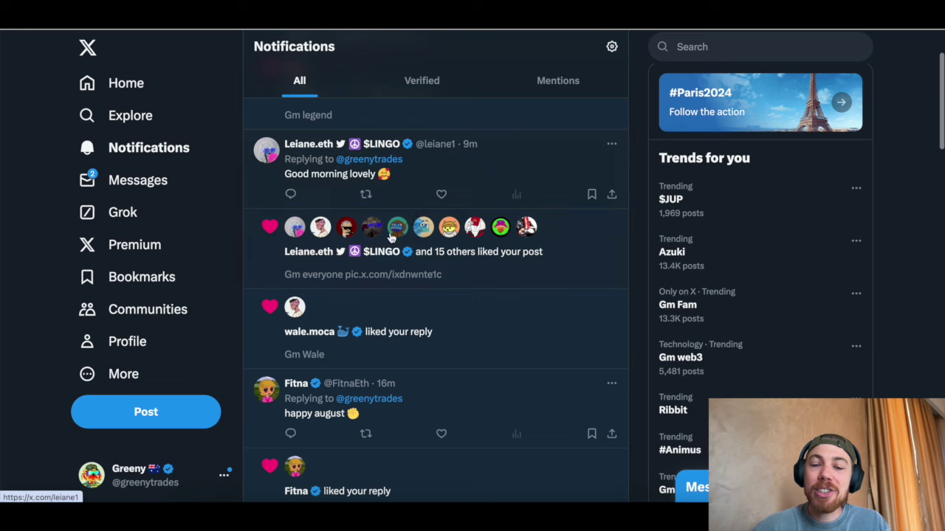
scroll(432, 232, "down", 3)
scroll(432, 233, "down", 3)
scroll(433, 232, "down", 1)
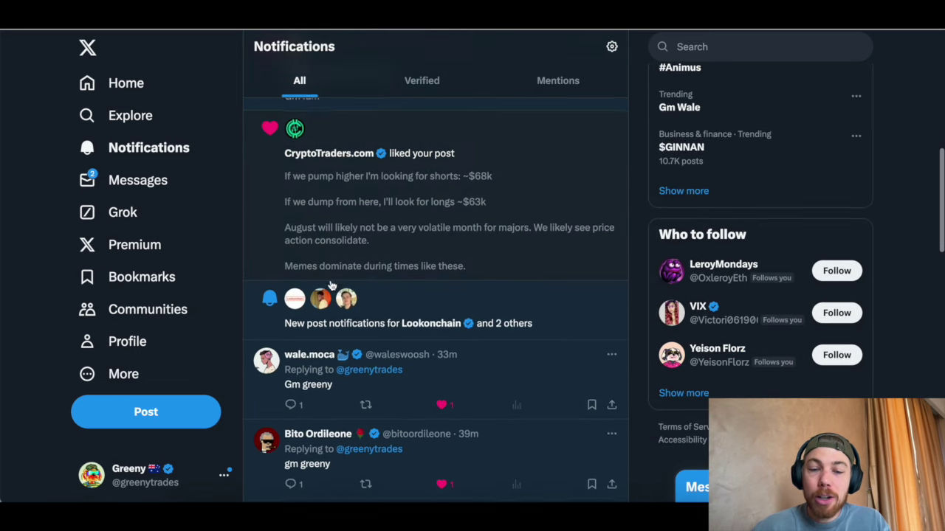
left_click(459, 292)
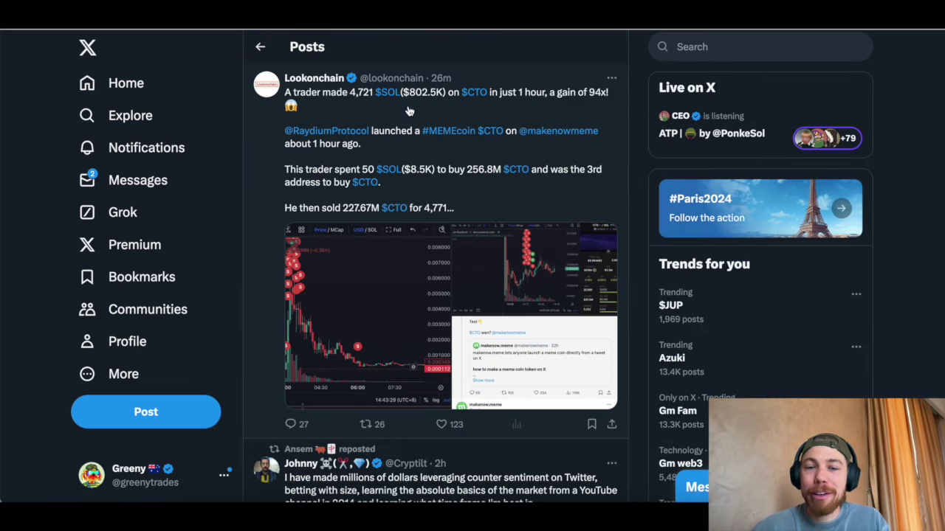
scroll(383, 184, "down", 2)
scroll(368, 234, "down", 2)
scroll(367, 234, "down", 2)
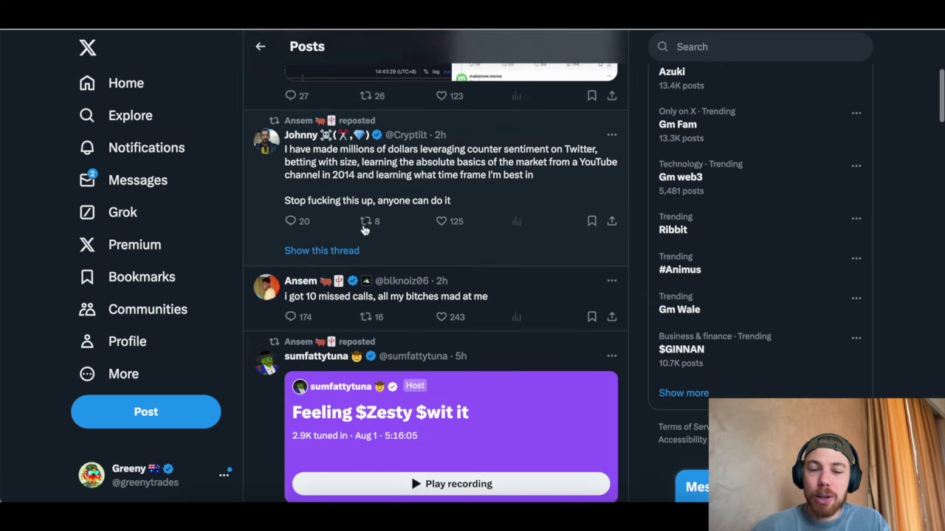
scroll(319, 198, "down", 3)
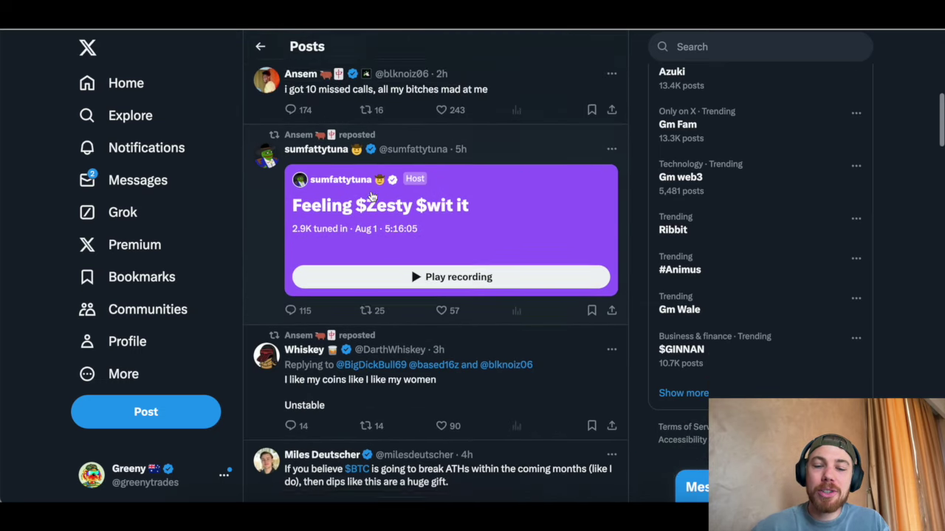
scroll(295, 236, "down", 2)
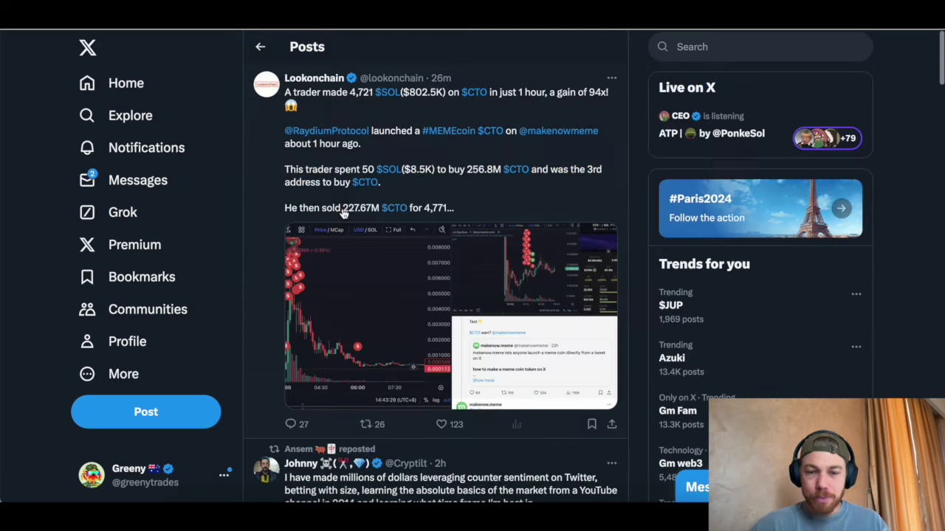
scroll(265, 273, "up", 10)
left_click(122, 341)
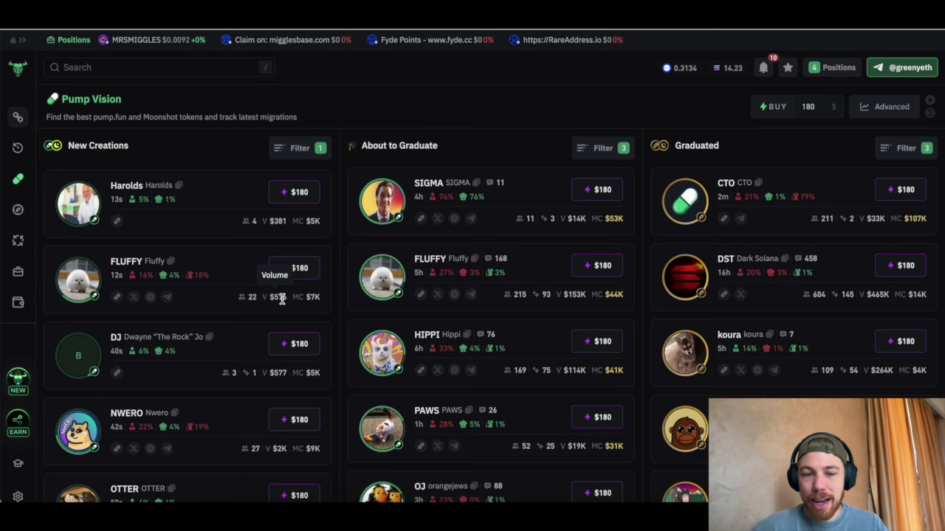
Open FLUFFY's trading terminal from Pump Vision's New Creations column
left_click(148, 271)
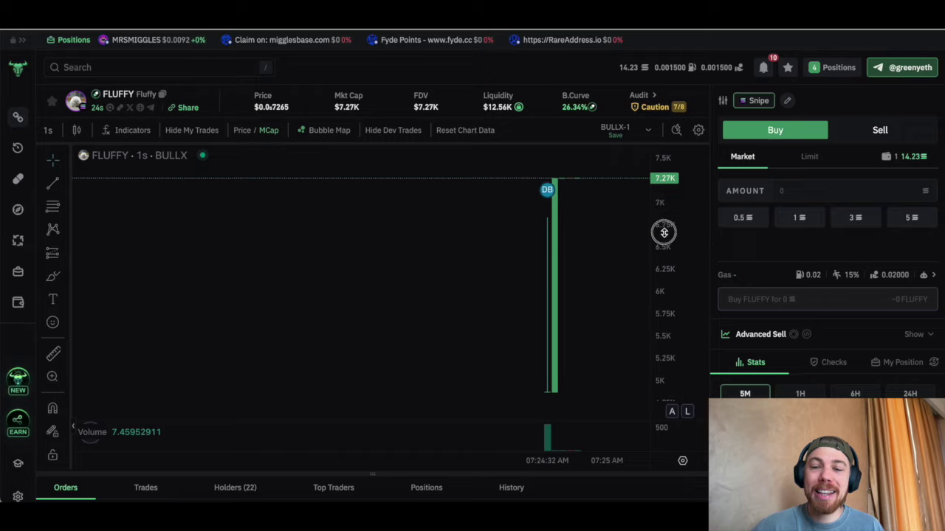
Pan the FLUFFY chart to recent candles and briefly expand the Market Trades list
left_click_drag(662, 231, 472, 268)
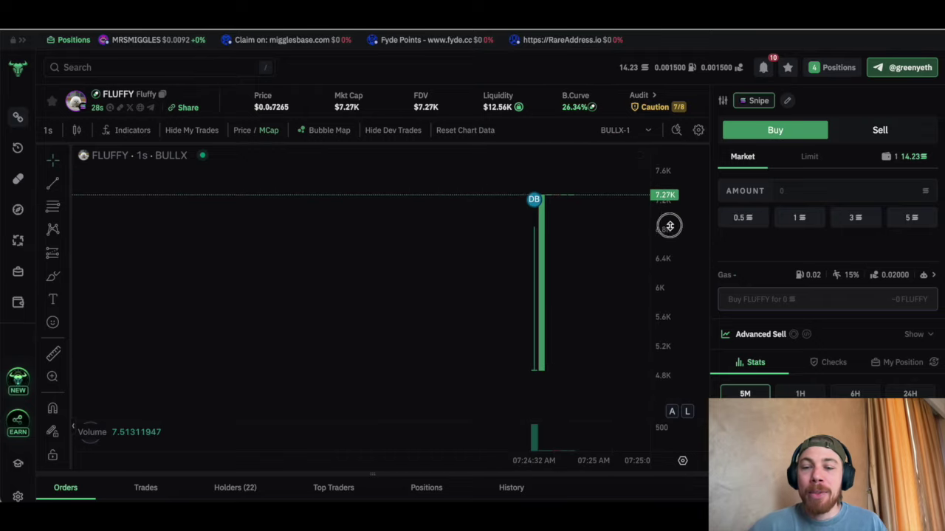
mouse_move(547, 251)
left_mouse_down()
mouse_move(480, 261)
mouse_move(447, 226)
left_mouse_up()
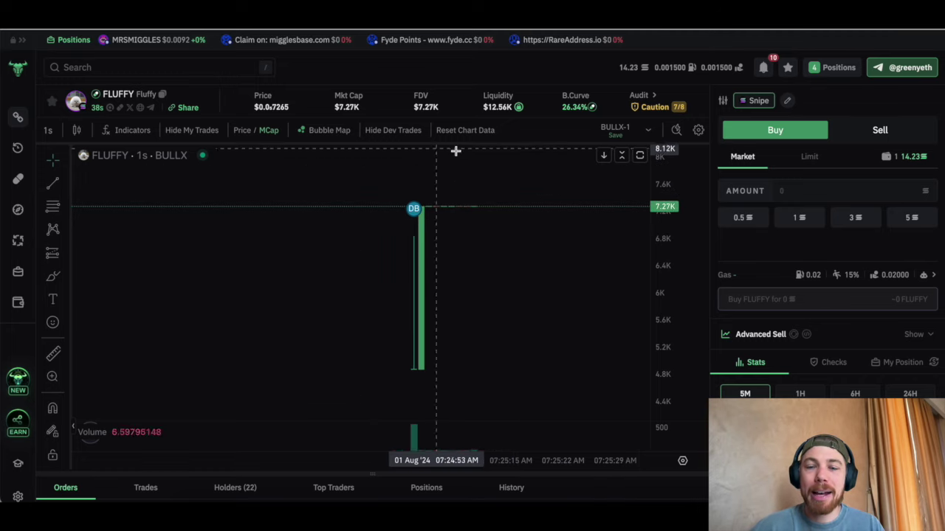
scroll(347, 450, "down", 1)
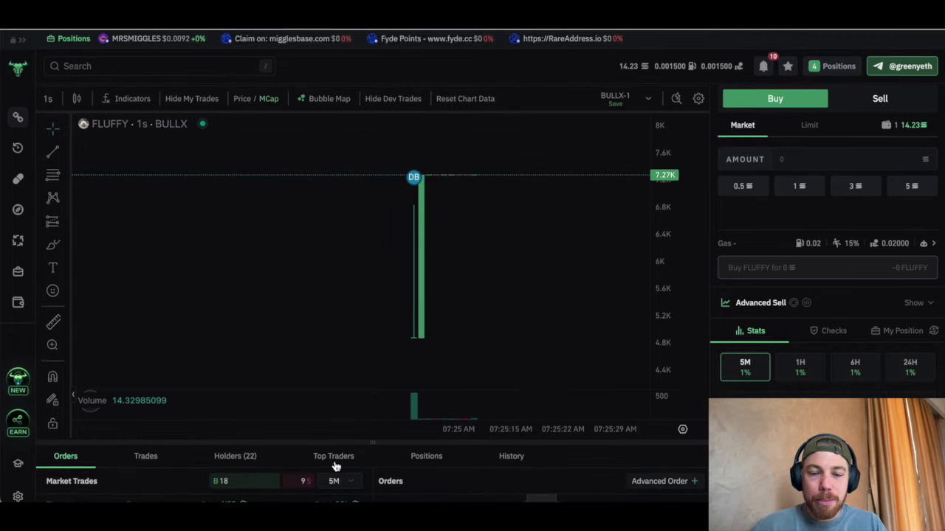
mouse_move(375, 444)
left_mouse_down()
mouse_move(365, 316)
mouse_move(372, 179)
left_mouse_up()
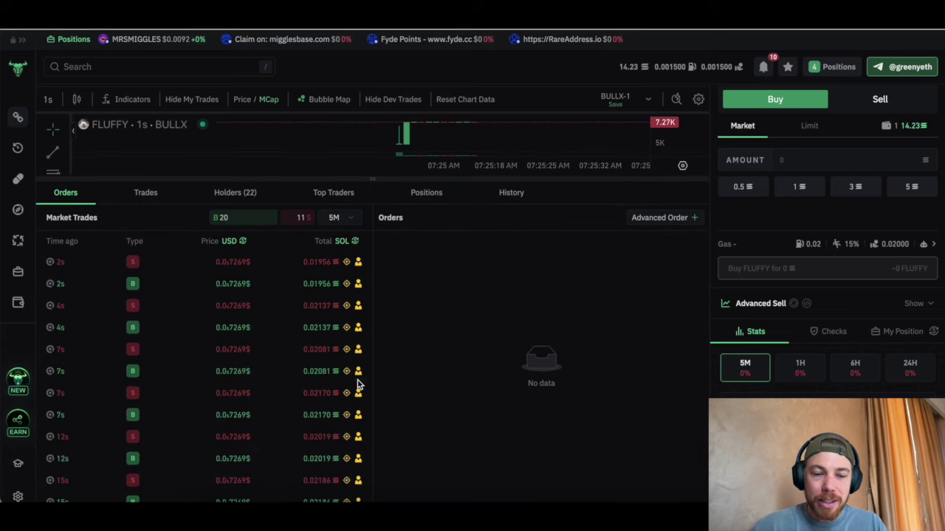
scroll(296, 303, "up", 1)
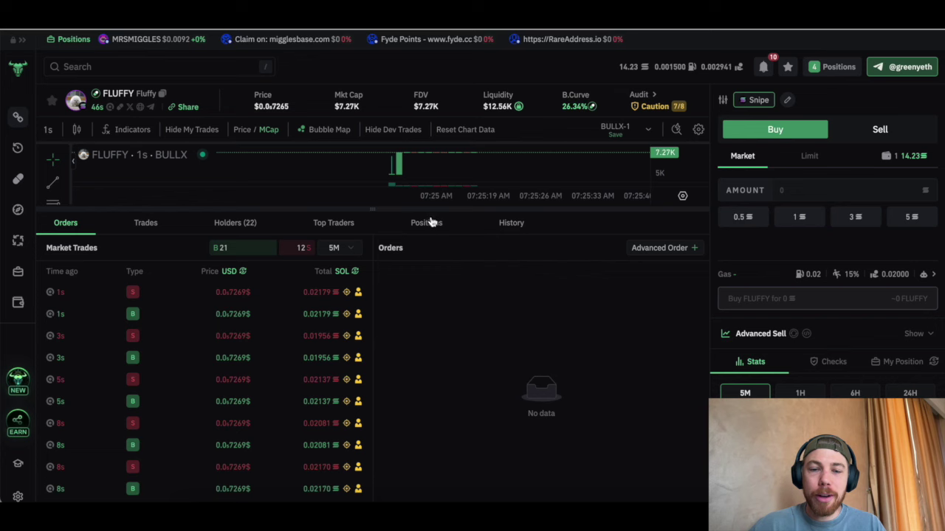
left_click_drag(380, 209, 413, 455)
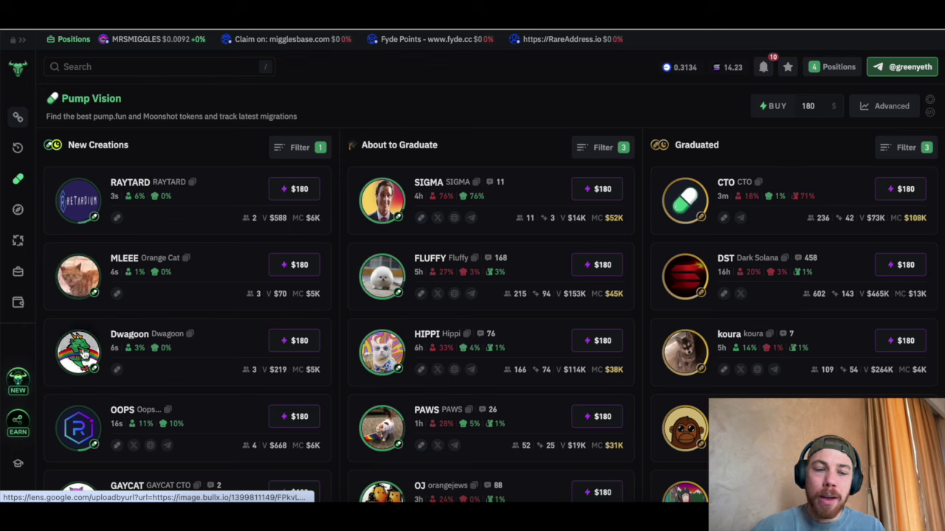
scroll(81, 243, "down", 1)
scroll(89, 281, "down", 1)
scroll(96, 304, "down", 1)
scroll(96, 304, "down", 2)
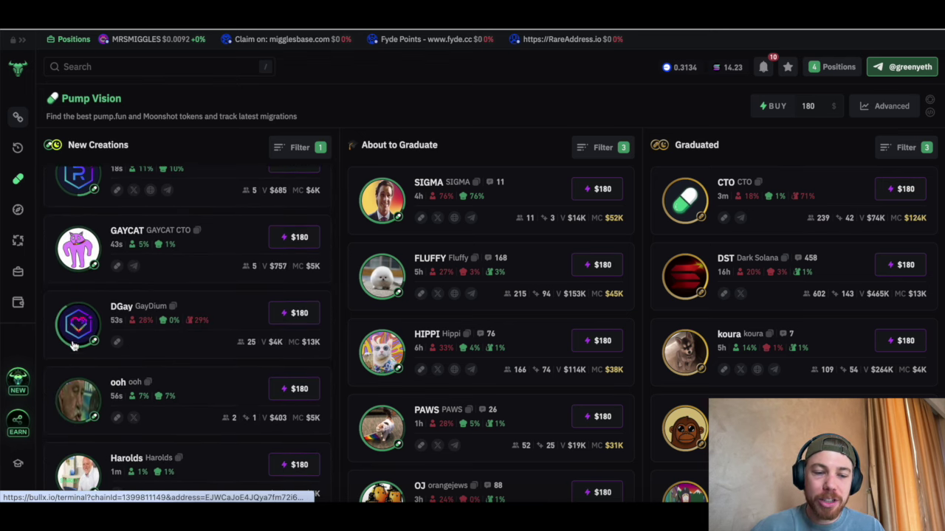
scroll(88, 310, "down", 1)
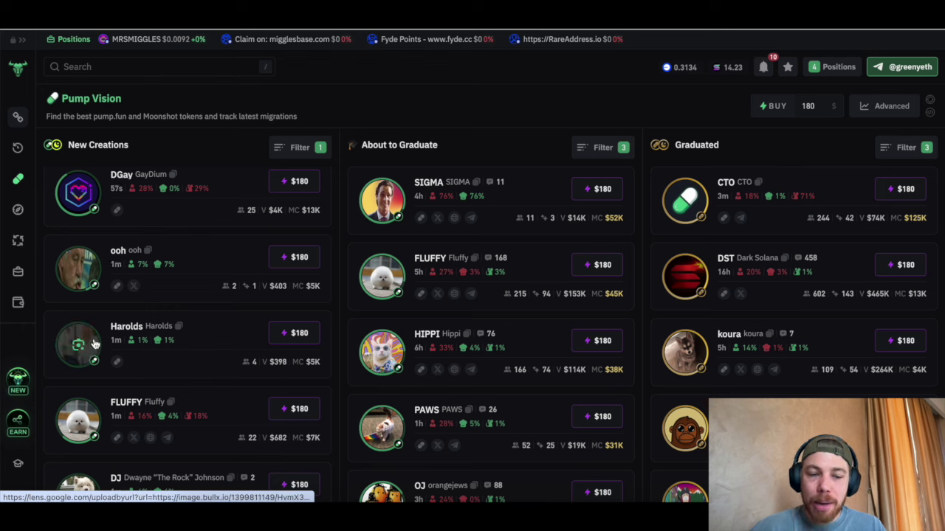
scroll(152, 327, "up", 1)
scroll(154, 328, "up", 1)
scroll(155, 329, "up", 3)
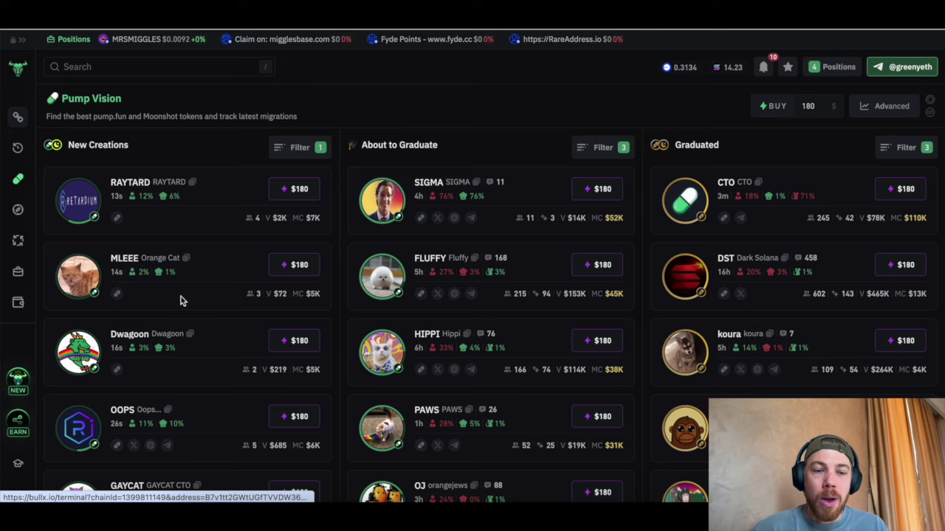
scroll(226, 294, "down", 1)
scroll(226, 299, "down", 2)
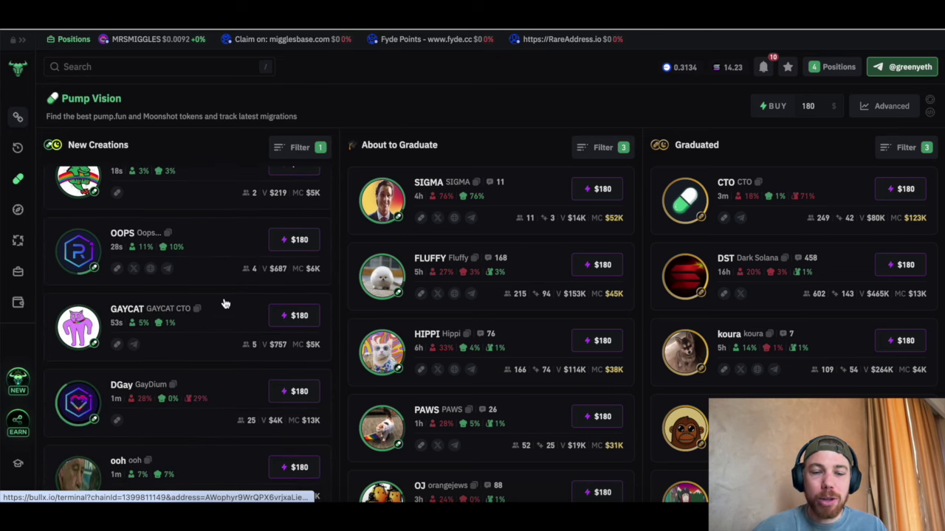
scroll(226, 305, "down", 1)
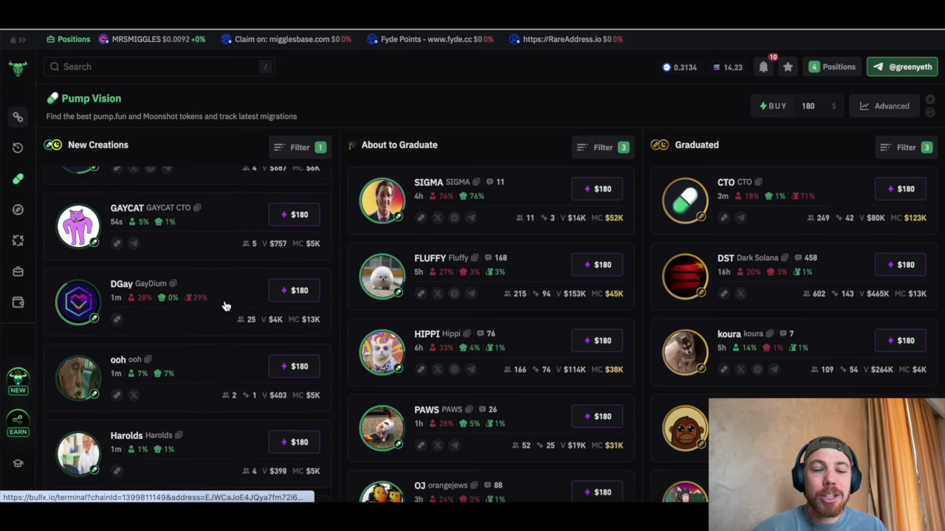
left_click(153, 285)
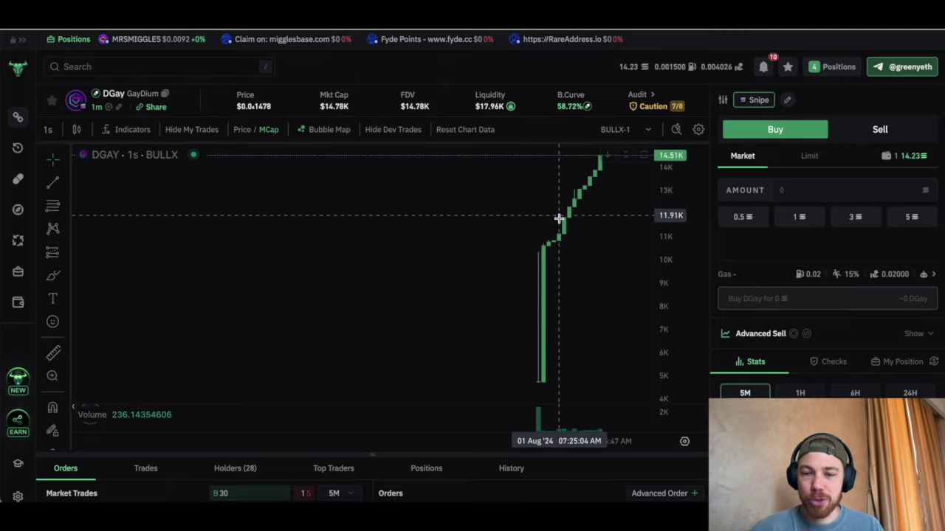
Frame DGay's climb and measure it from launch candle to top with the ruler
left_click_drag(580, 258, 308, 295)
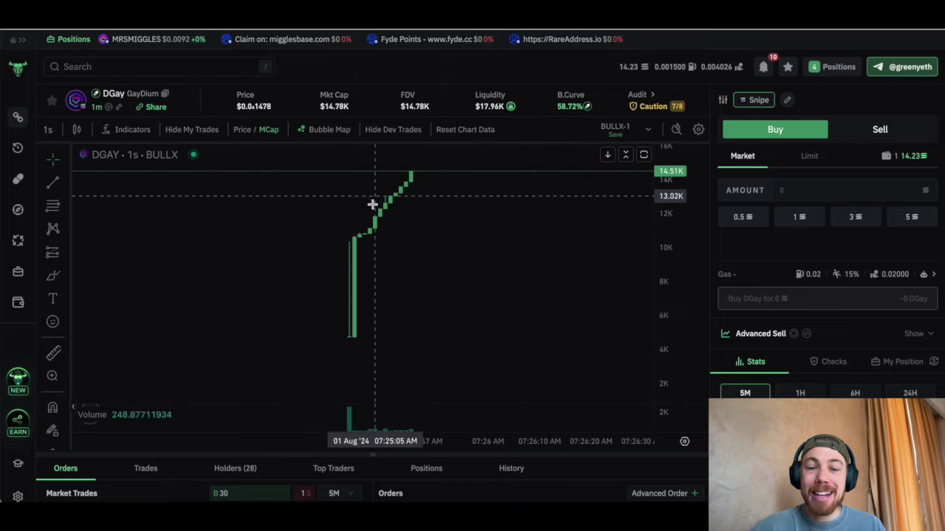
scroll(342, 219, "up", 2)
mouse_move(468, 255)
left_mouse_down()
mouse_move(674, 198)
mouse_move(674, 221)
left_mouse_up()
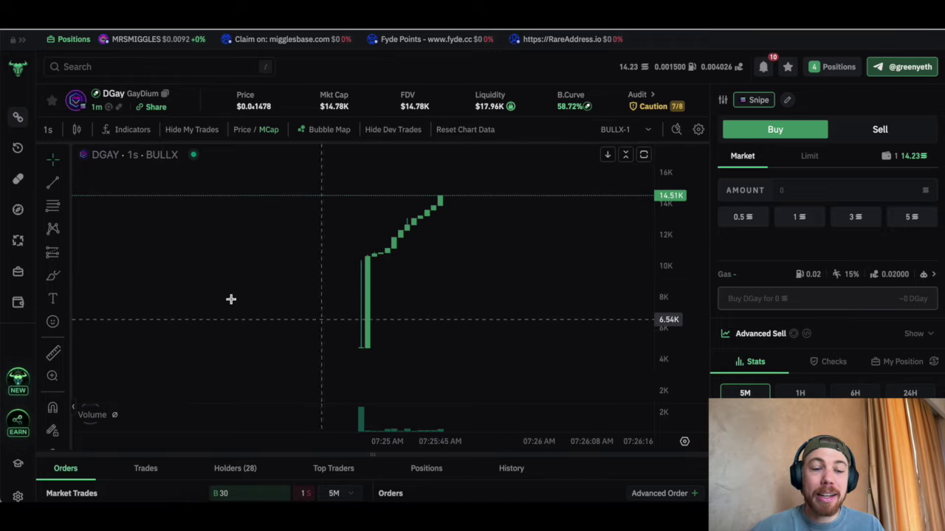
left_click(54, 350)
left_click(362, 346)
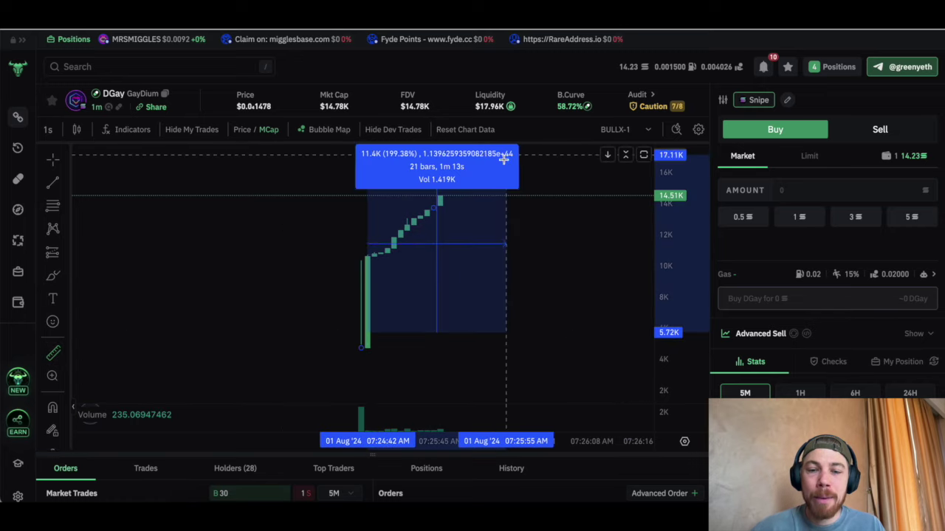
left_click(513, 191)
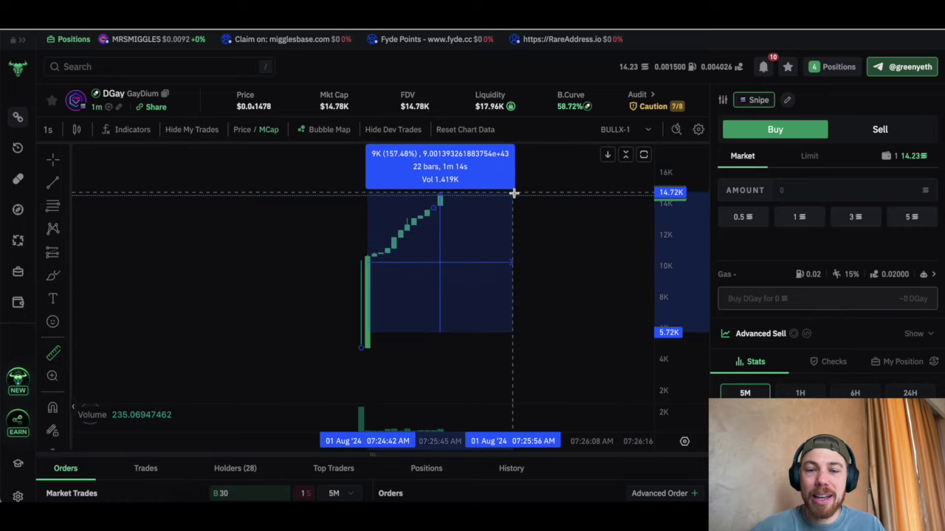
left_click(553, 241)
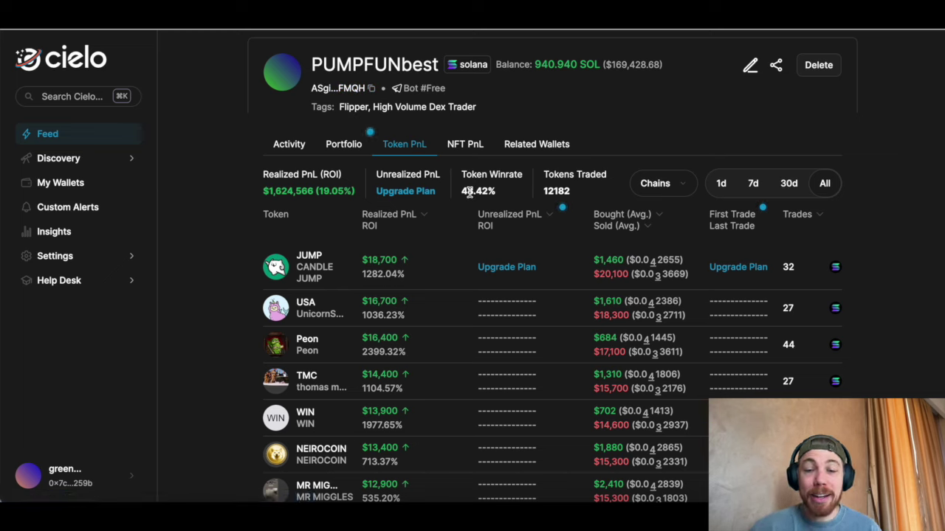
Highlight PUMPFUNbest's 48.42% Token Winrate on the Token PnL tab
left_click_drag(460, 193, 488, 190)
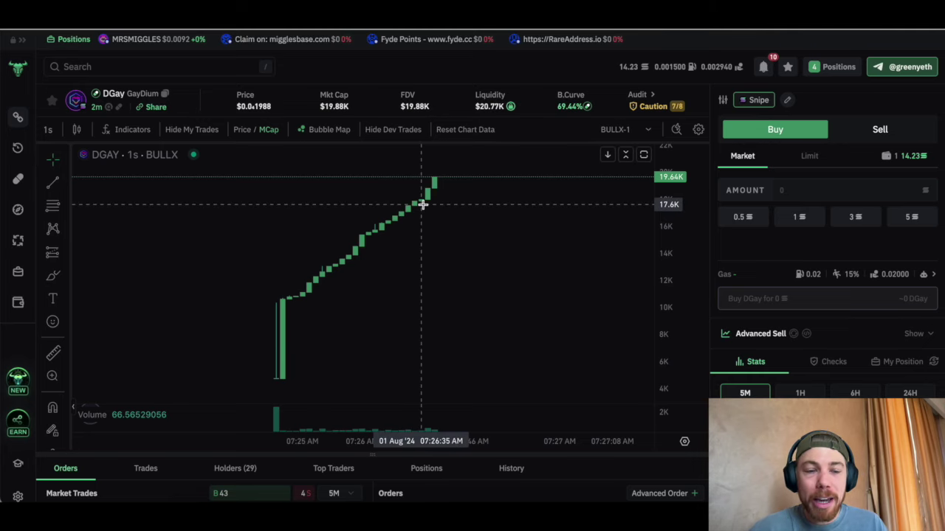
left_click(18, 180)
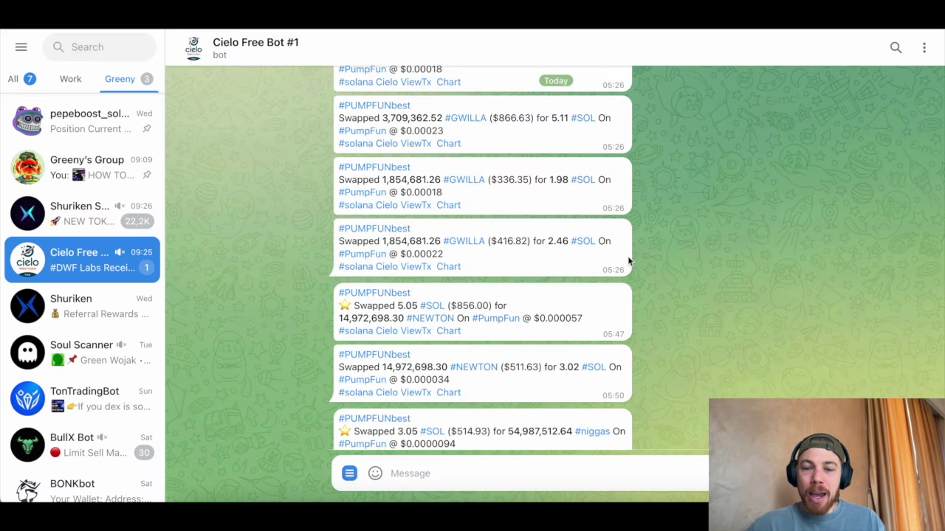
scroll(628, 262, "up", 3)
scroll(613, 274, "up", 2)
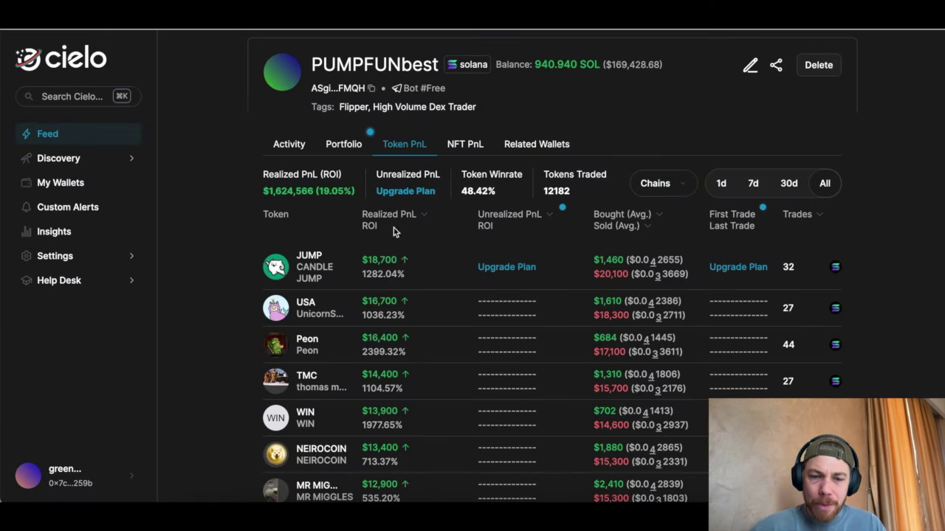
scroll(373, 296, "down", 2)
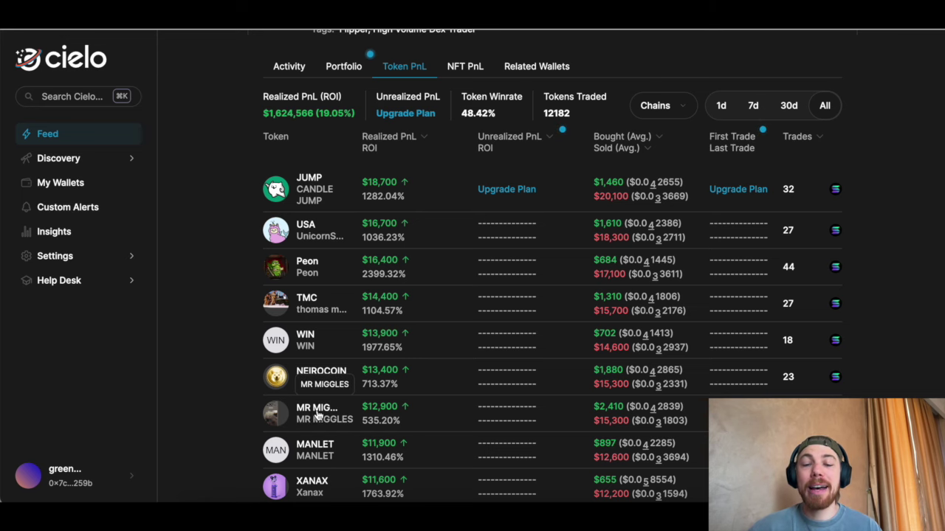
scroll(317, 415, "down", 1)
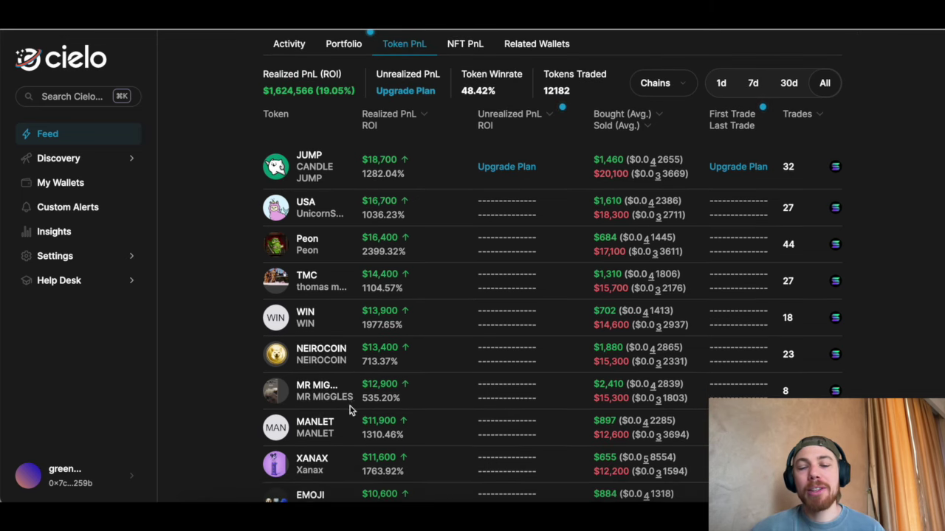
Deselect the highlighted $2,410 MR MIGGLES buy amount
left_click(620, 384)
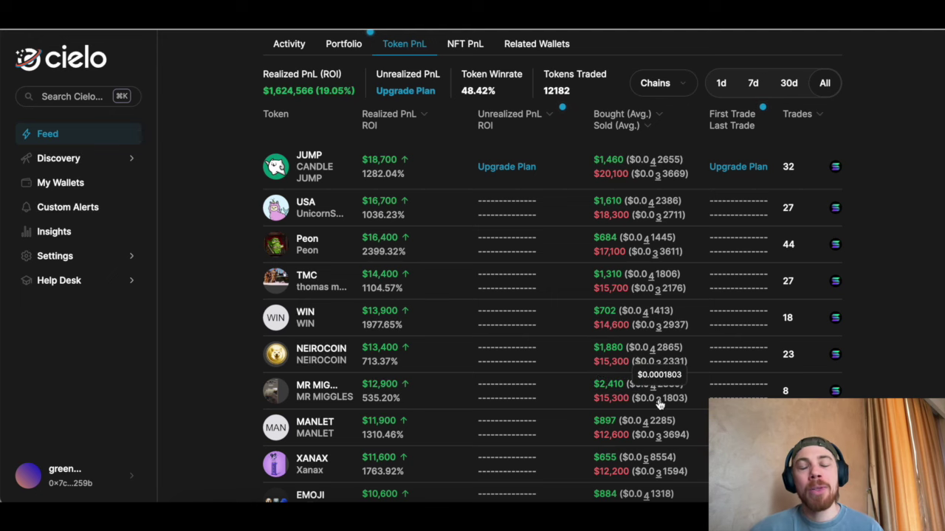
scroll(605, 365, "up", 3)
scroll(604, 366, "down", 2)
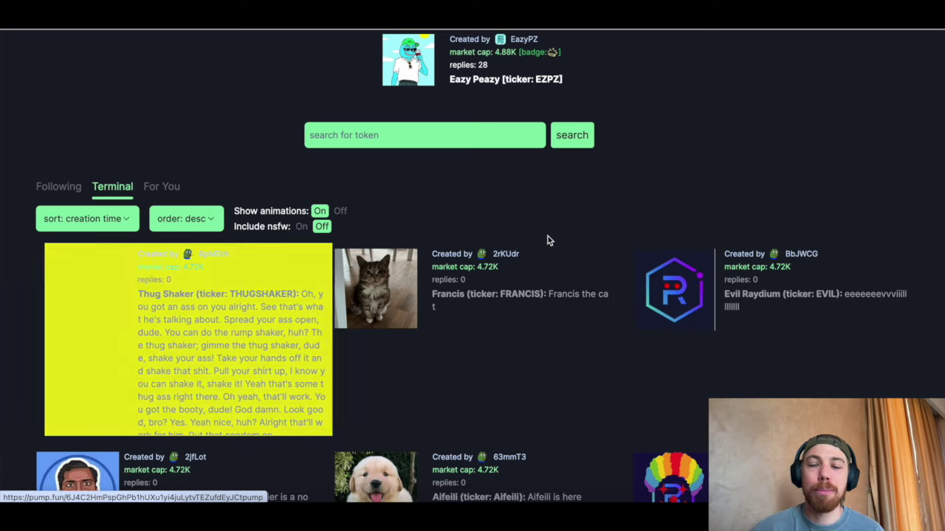
scroll(549, 236, "down", 1)
scroll(549, 228, "down", 5)
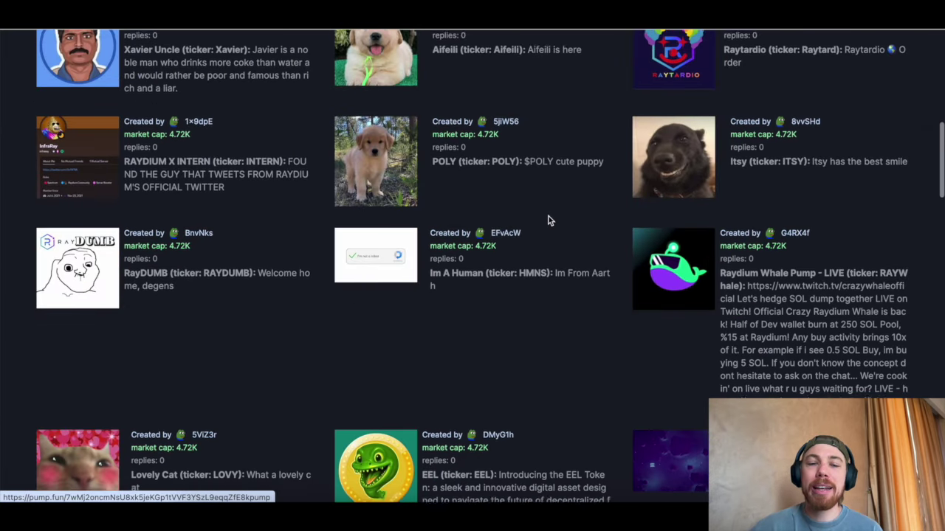